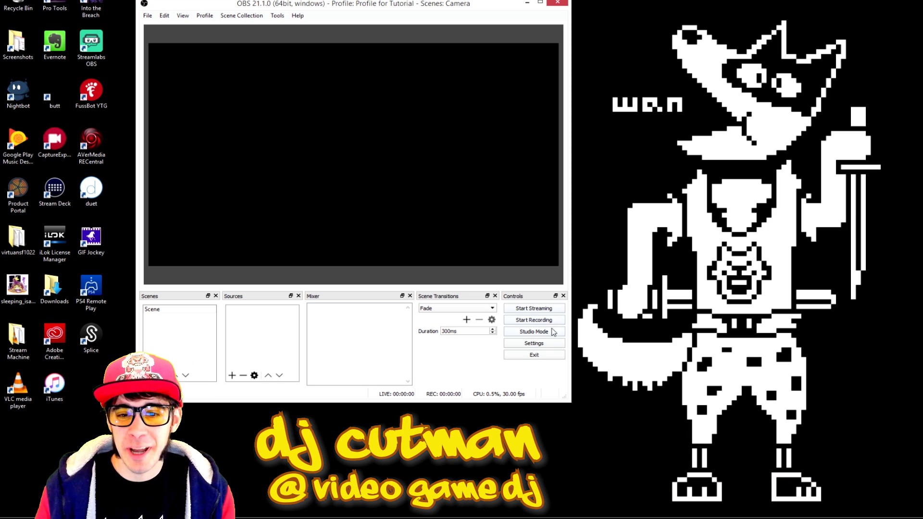
# Change OBS Studio's interface theme to Dark on the General settings page.
pyautogui.click(545, 345)
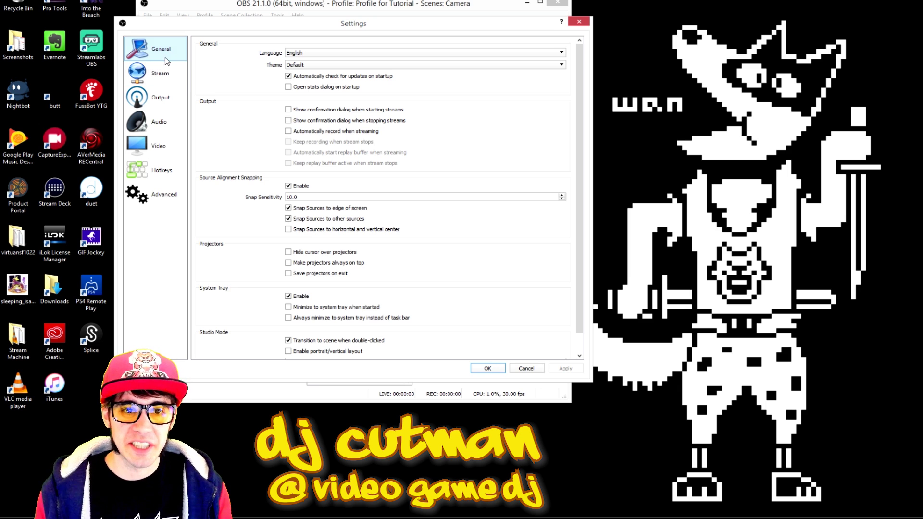
pyautogui.click(318, 65)
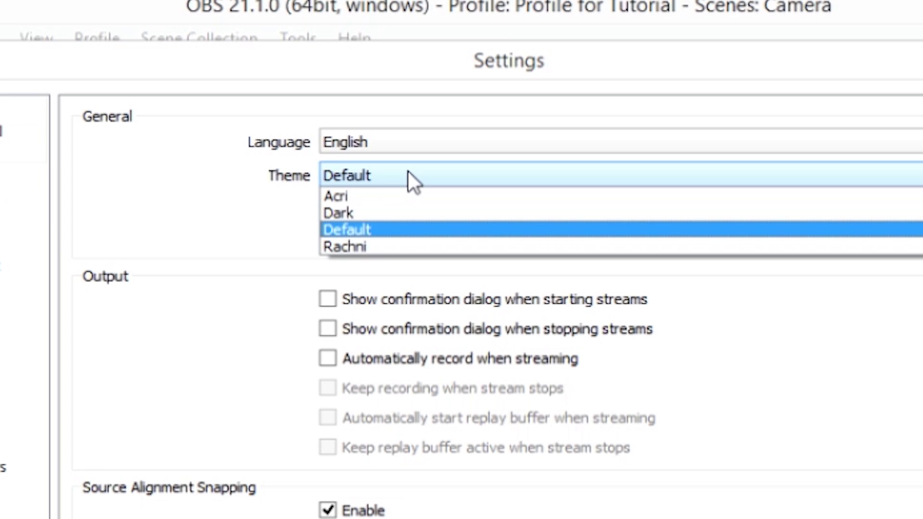
pyautogui.click(408, 213)
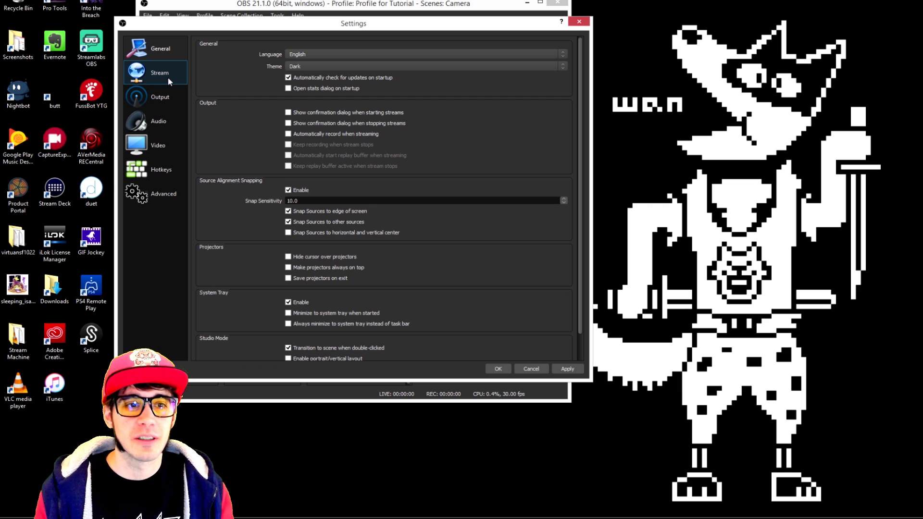
# Confirm Twitch as the streaming service on the Stream page, then go to the Output page.
pyautogui.click(169, 79)
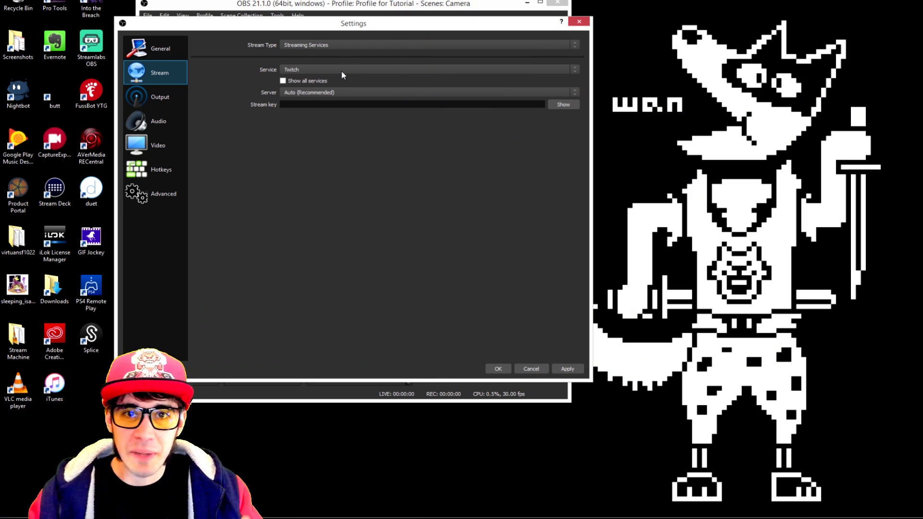
pyautogui.click(343, 75)
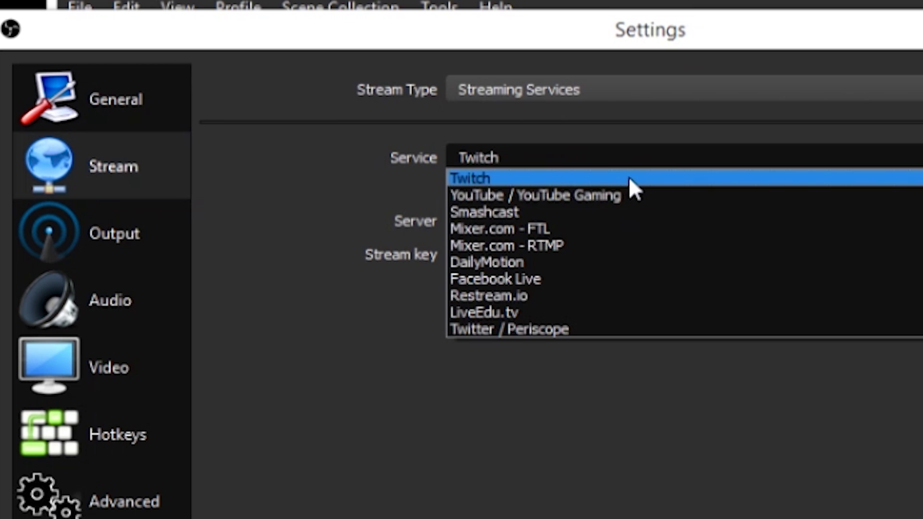
pyautogui.click(346, 79)
pyautogui.click(561, 256)
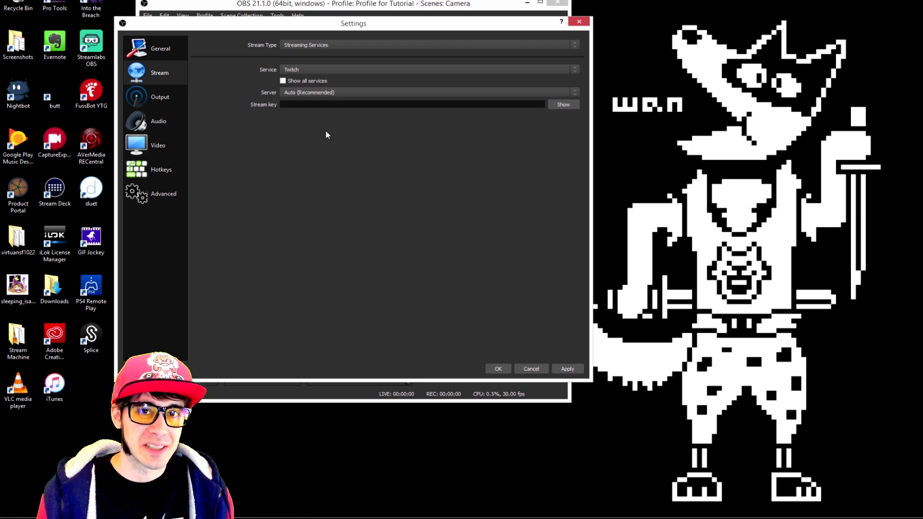
pyautogui.click(174, 95)
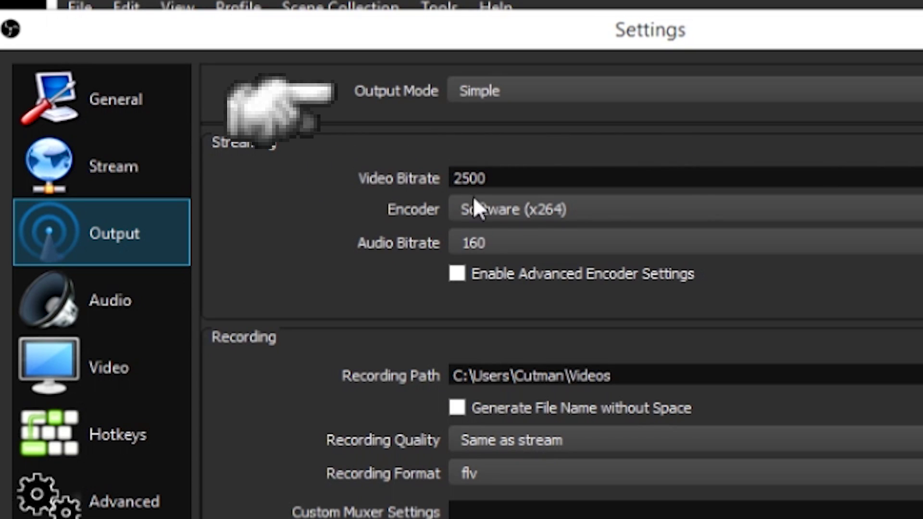
# Replace the 2500 video bitrate on the Output page with 9000.
pyautogui.click(511, 182)
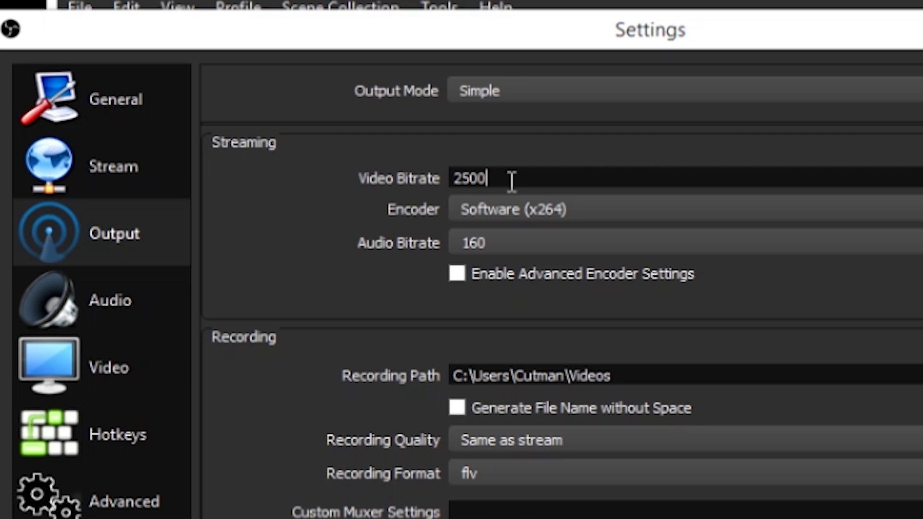
pyautogui.hotkey('shift', 'Left')
pyautogui.hotkey('shift', 'Left')
pyautogui.hotkey('shift', 'Left')
pyautogui.hotkey('shift', 'Left')
pyautogui.write('1000')
pyautogui.write('0')
pyautogui.hotkey('shift', 'Left')
pyautogui.hotkey('shift', 'Left')
pyautogui.hotkey('shift', 'Left')
pyautogui.hotkey('shift', 'Left')
pyautogui.hotkey('shift', 'Left')
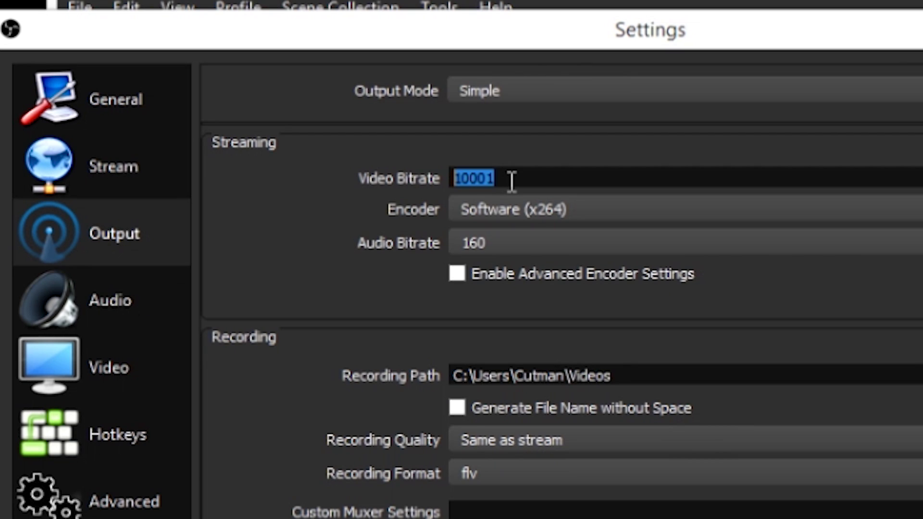
pyautogui.write('9')
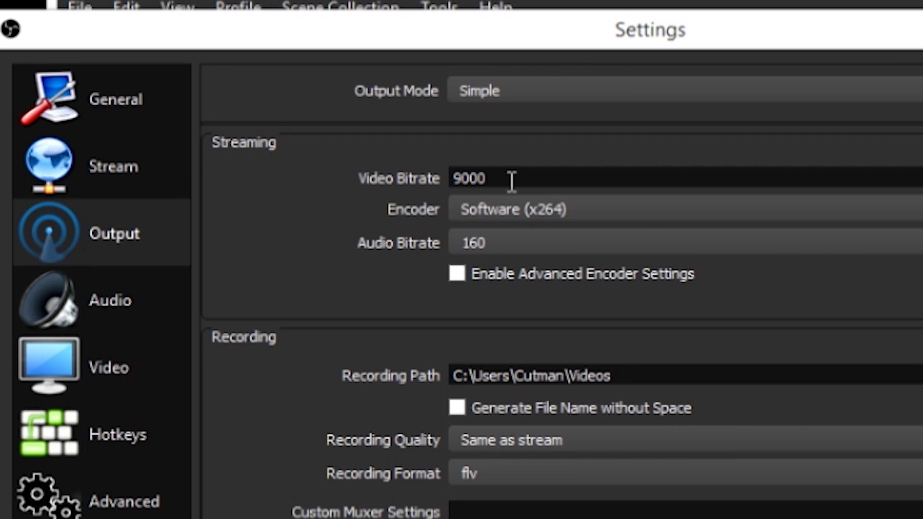
# Switch the encoder to Hardware (NVENC) and raise the audio bitrate to 192.
pyautogui.click(642, 216)
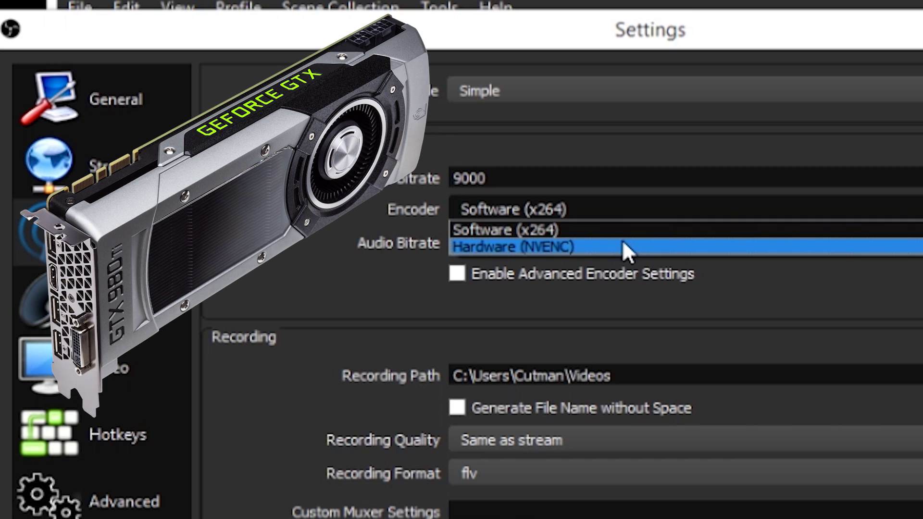
pyautogui.click(620, 245)
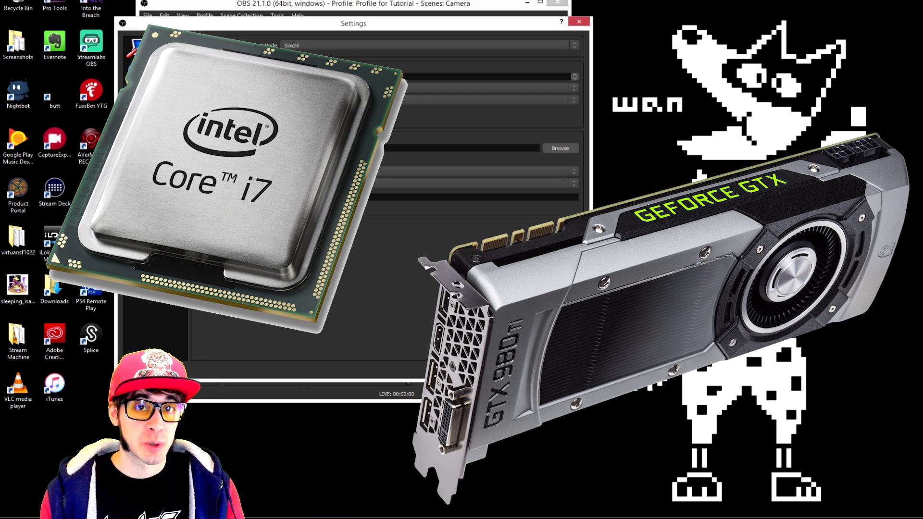
pyautogui.click(318, 99)
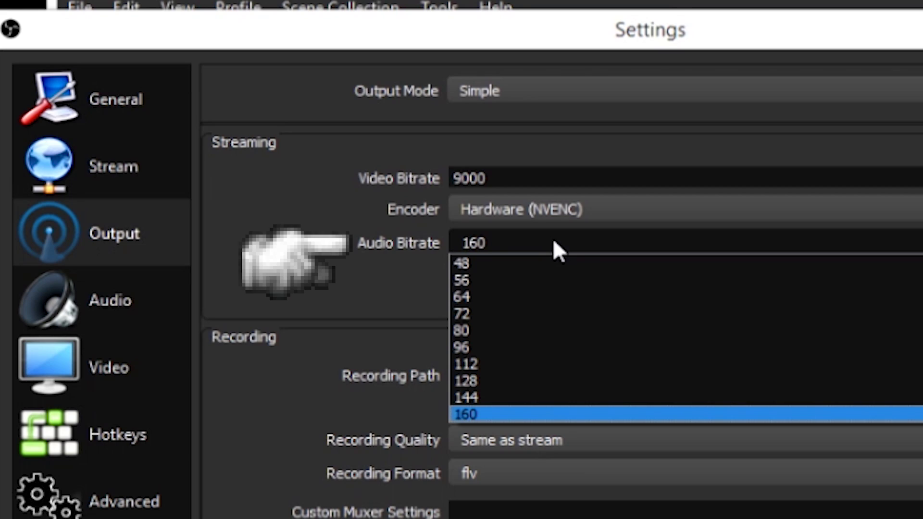
pyautogui.scroll(-1, 662, 410)
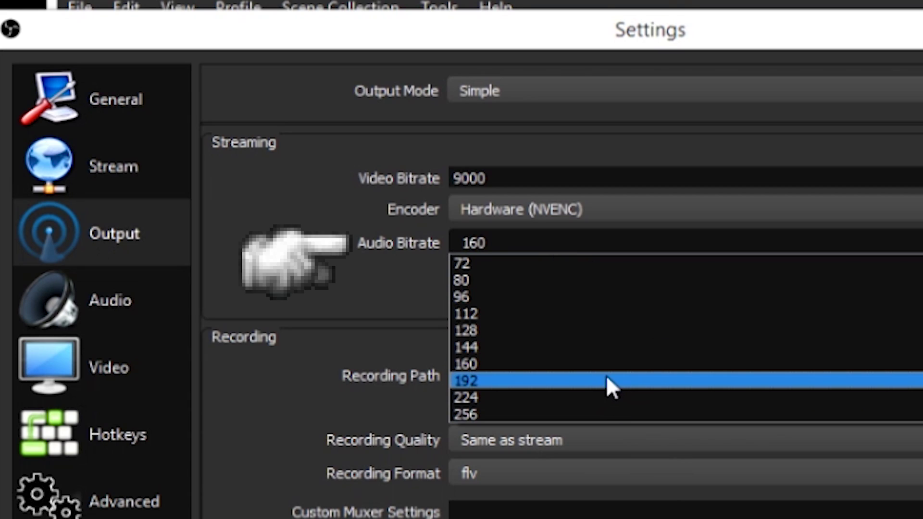
pyautogui.click(607, 378)
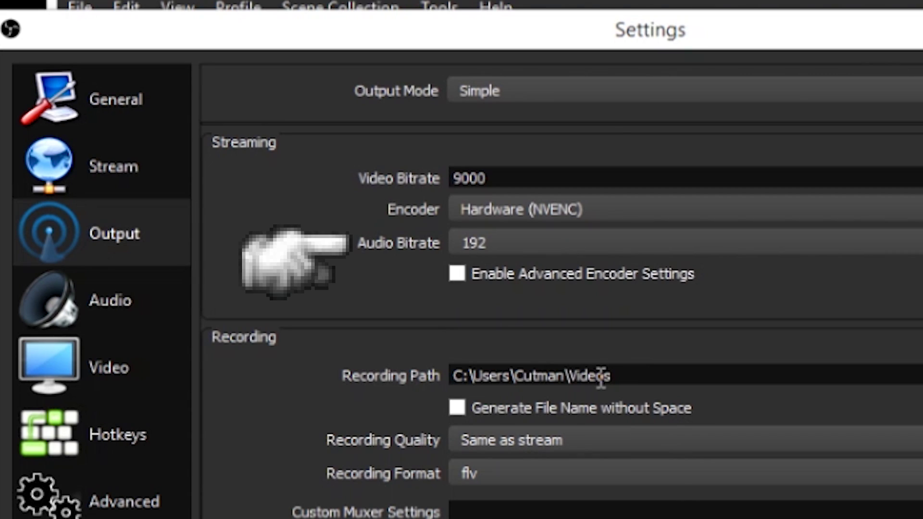
pyautogui.click(543, 243)
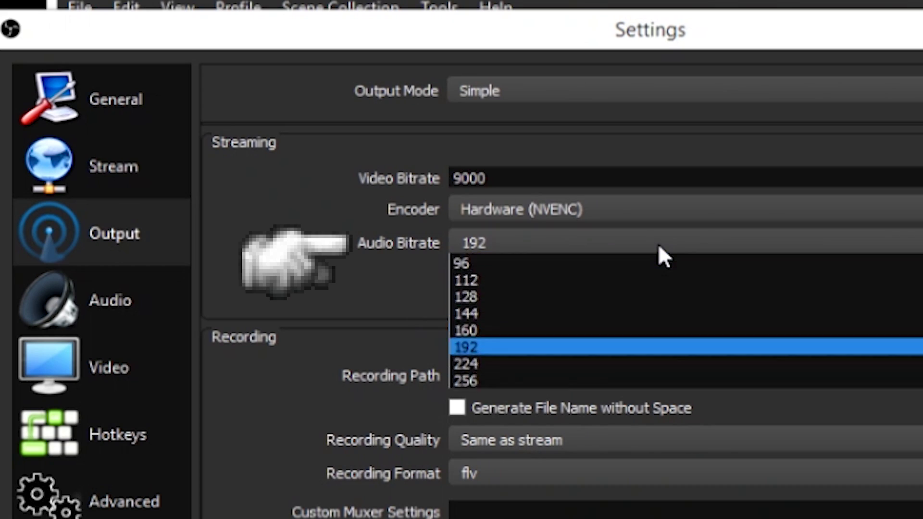
pyautogui.press('Down')
pyautogui.press('Down')
pyautogui.press('Return')
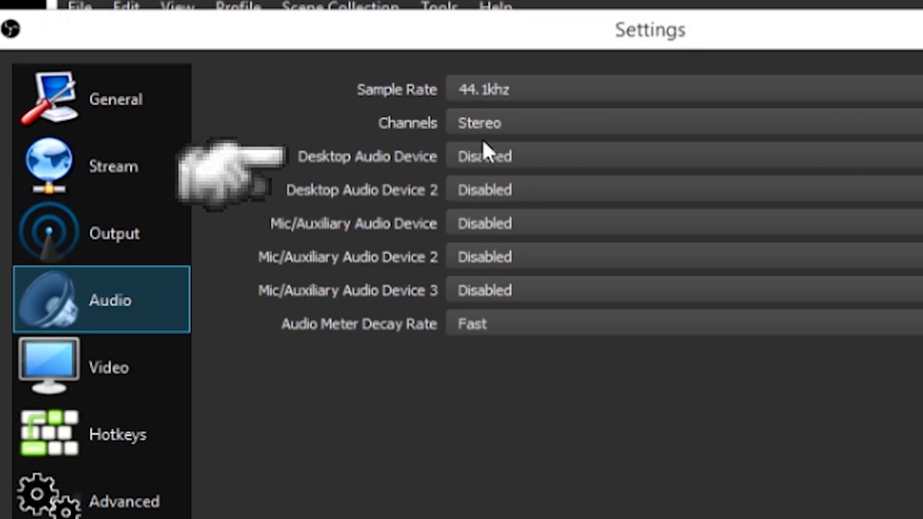
pyautogui.click(533, 158)
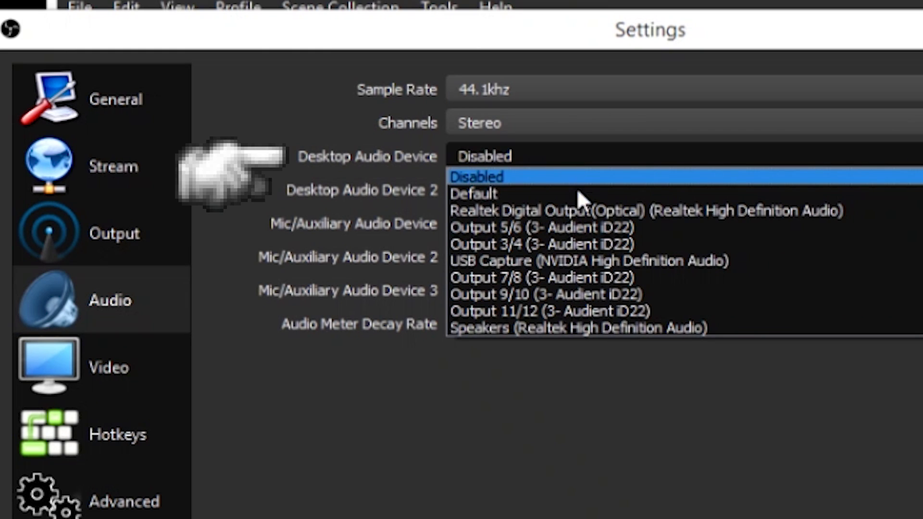
pyautogui.scroll(-1, 586, 219)
pyautogui.scroll(-1, 589, 223)
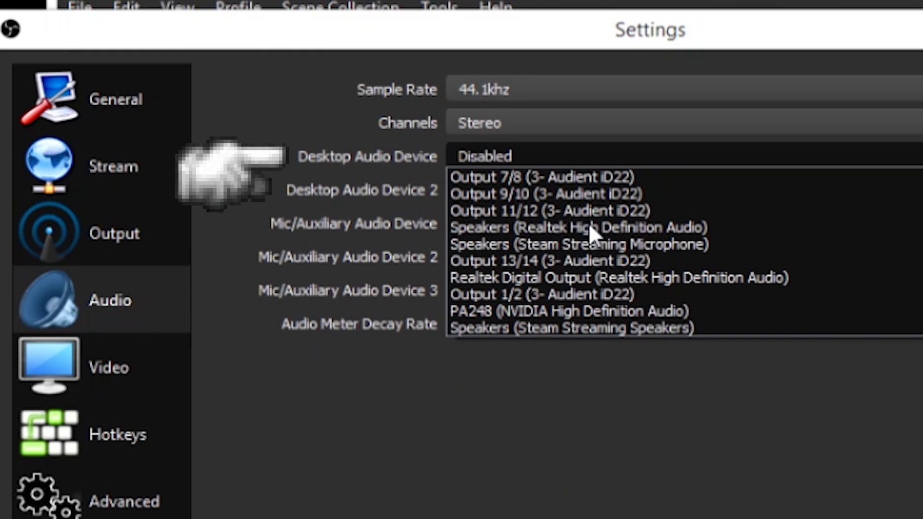
pyautogui.click(388, 186)
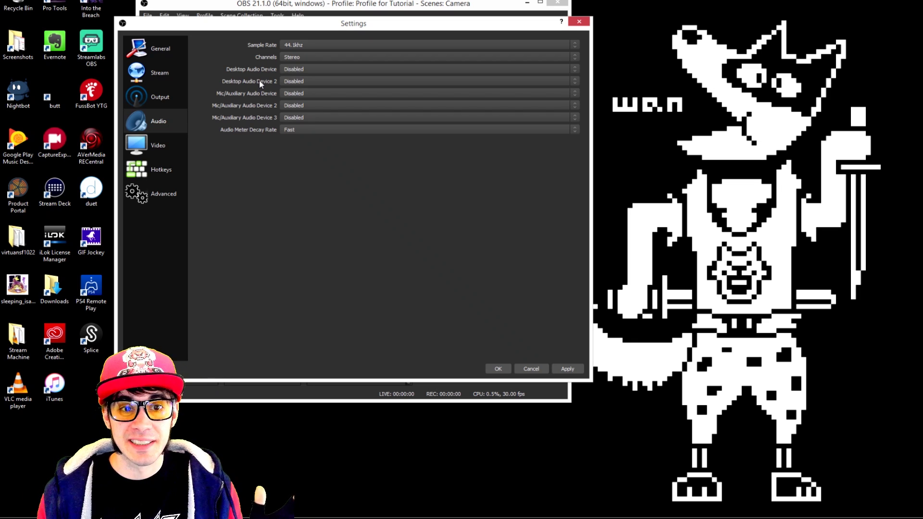
pyautogui.click(293, 93)
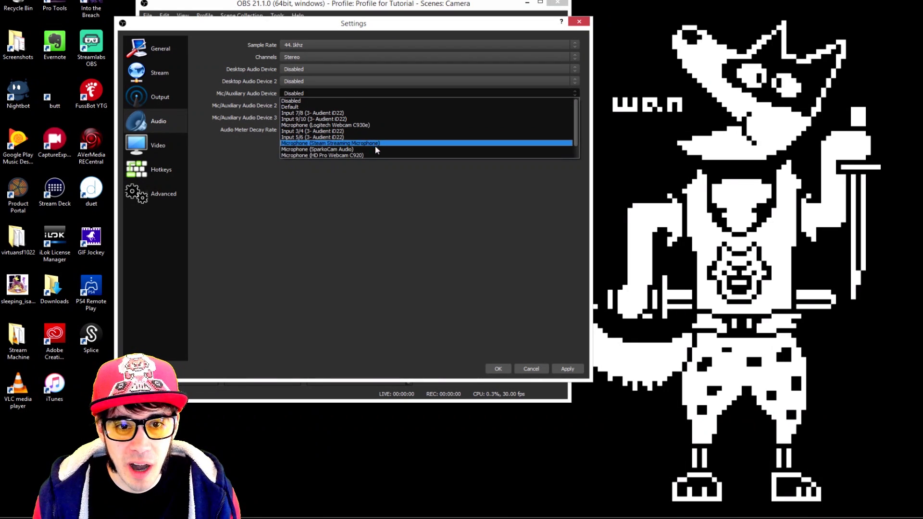
pyautogui.click(385, 180)
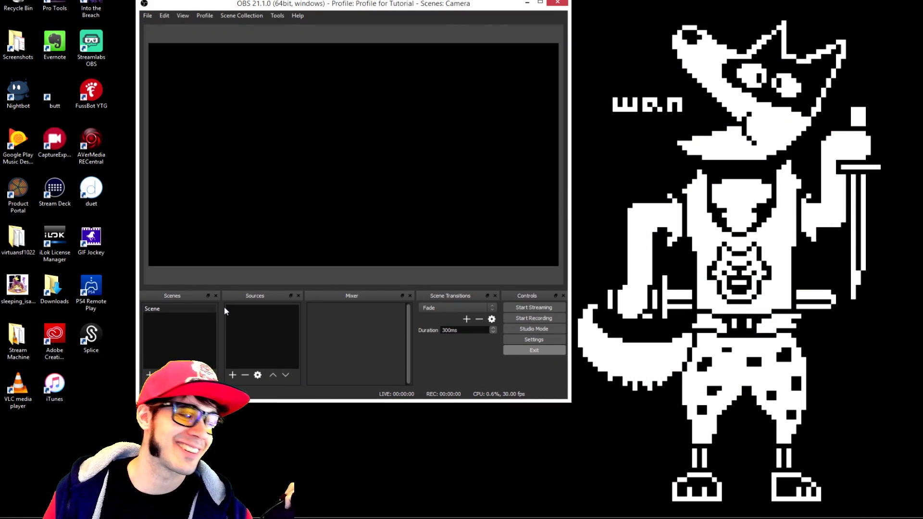
# Restart OBS Studio by closing it and relaunching it from the Start screen.
pyautogui.hotkey('alt', 'F4')
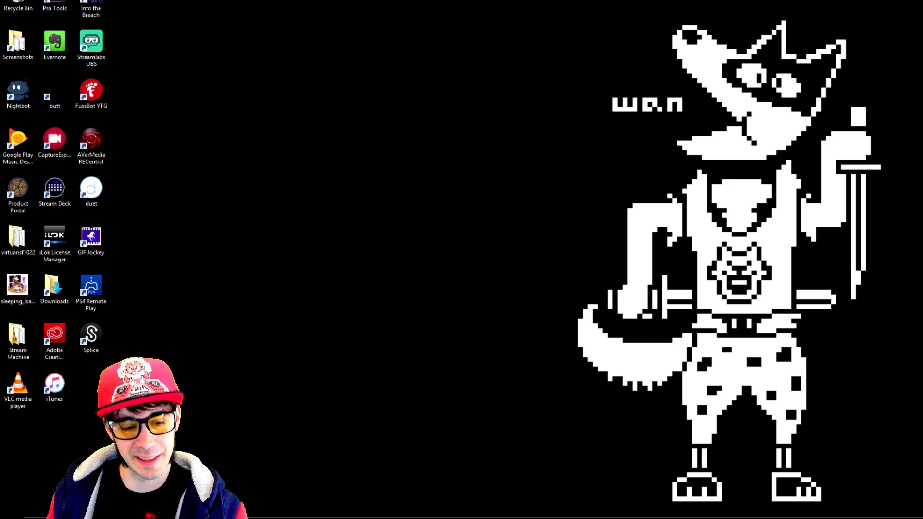
pyautogui.press('super')
pyautogui.click(346, 192)
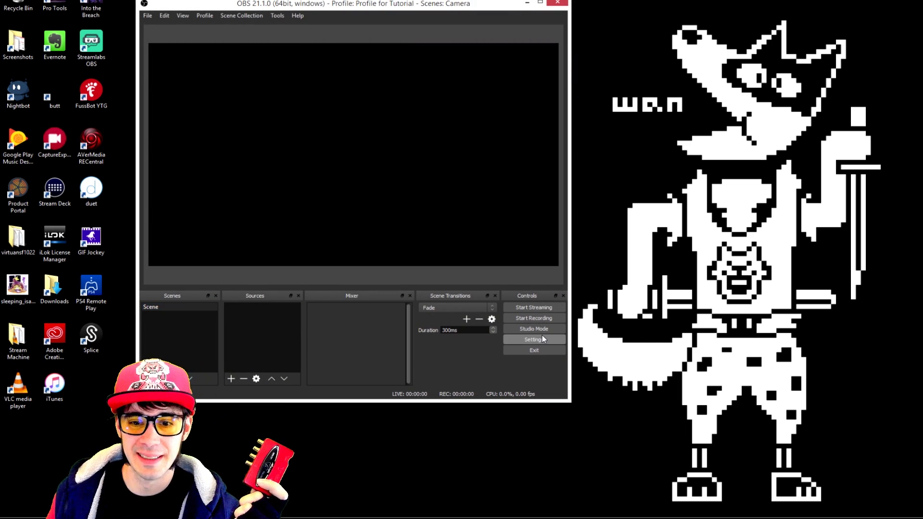
# Set the Mic/Auxiliary Audio Device to Microphone (USB Audio CODEC) in Audio settings.
pyautogui.click(533, 339)
pyautogui.click(158, 123)
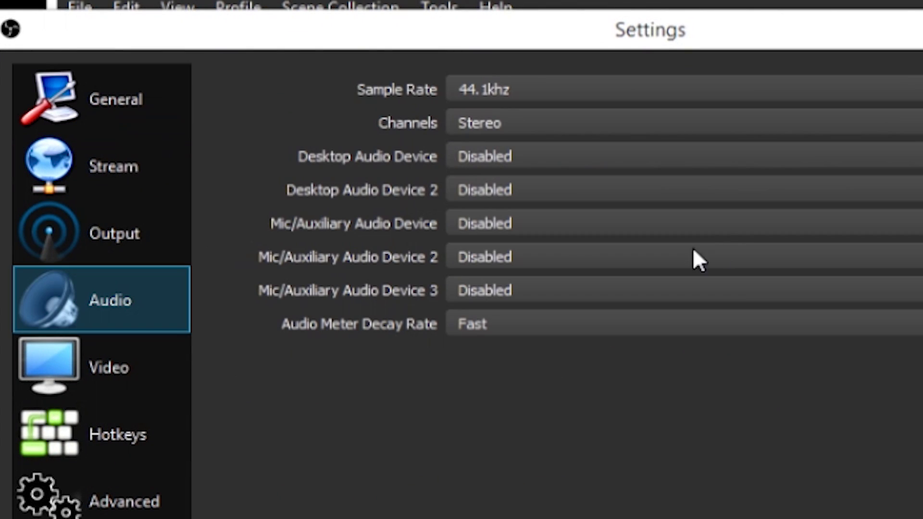
pyautogui.click(528, 223)
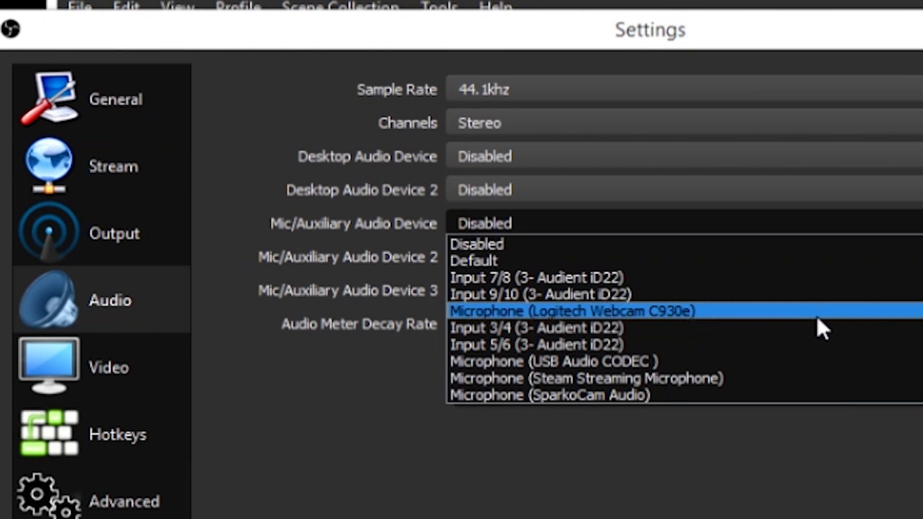
pyautogui.scroll(-1, 801, 358)
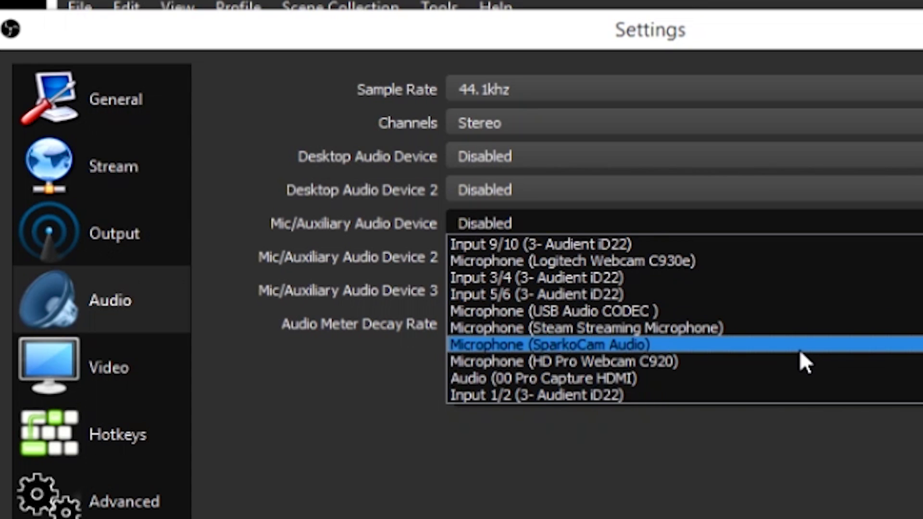
pyautogui.click(732, 311)
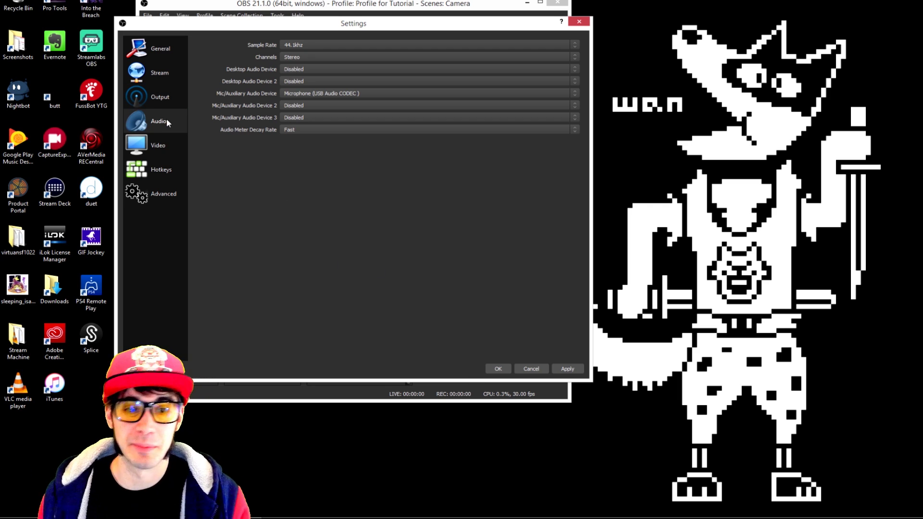
# Set the Base (Canvas) resolution to 1280x720 on the Video page.
pyautogui.click(165, 144)
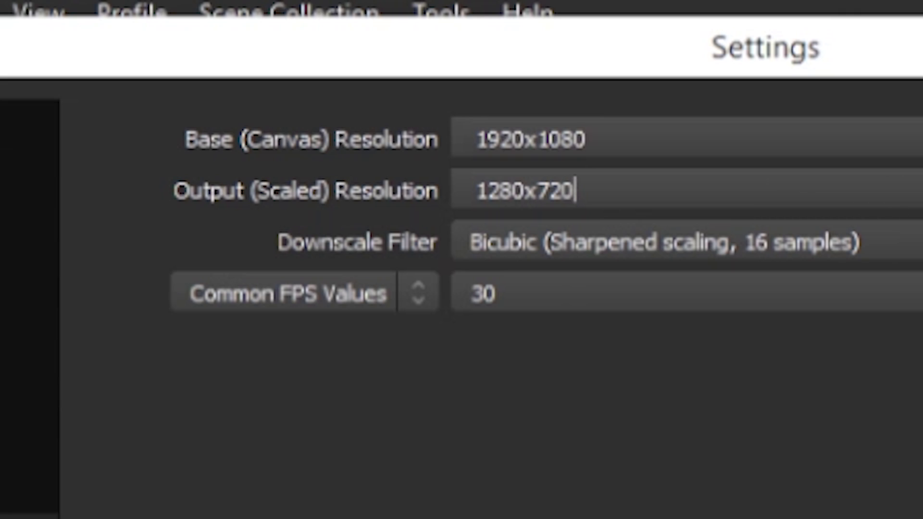
pyautogui.click(576, 139)
pyautogui.hotkey('ctrl', 'a')
pyautogui.write('1280x720')
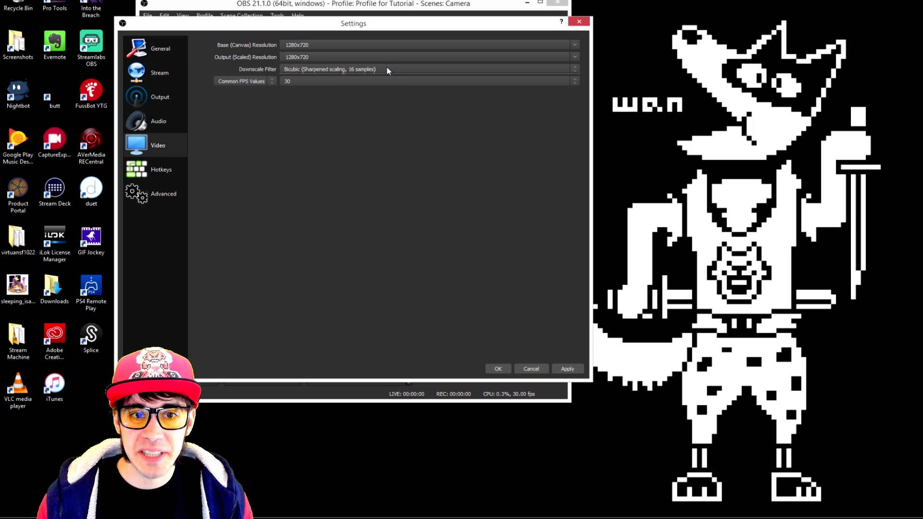
# Keep the Bicubic downscale filter and 30 as the common FPS value.
pyautogui.click(908, 237)
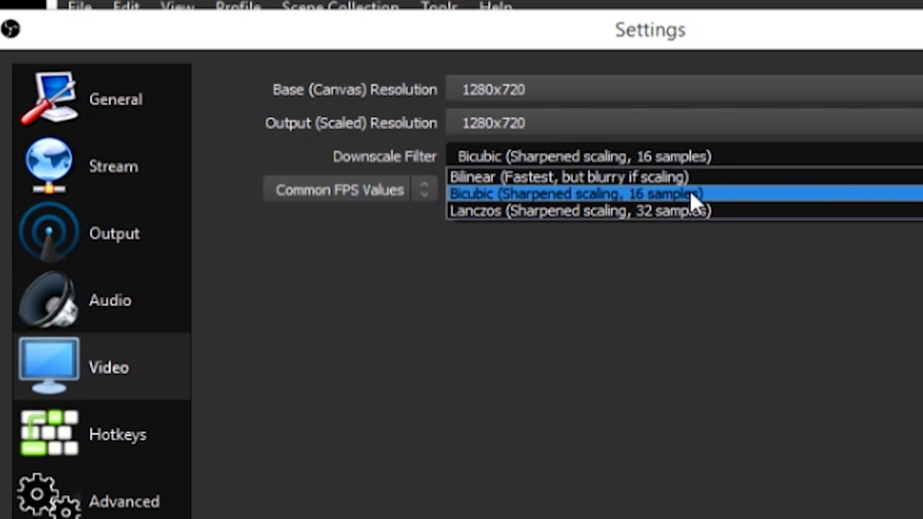
pyautogui.click(370, 83)
pyautogui.click(370, 84)
pyautogui.click(575, 279)
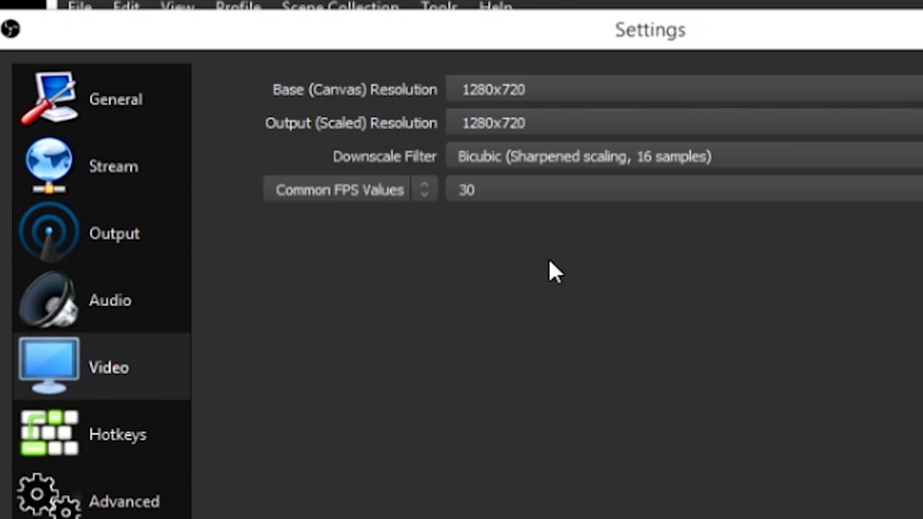
pyautogui.click(506, 194)
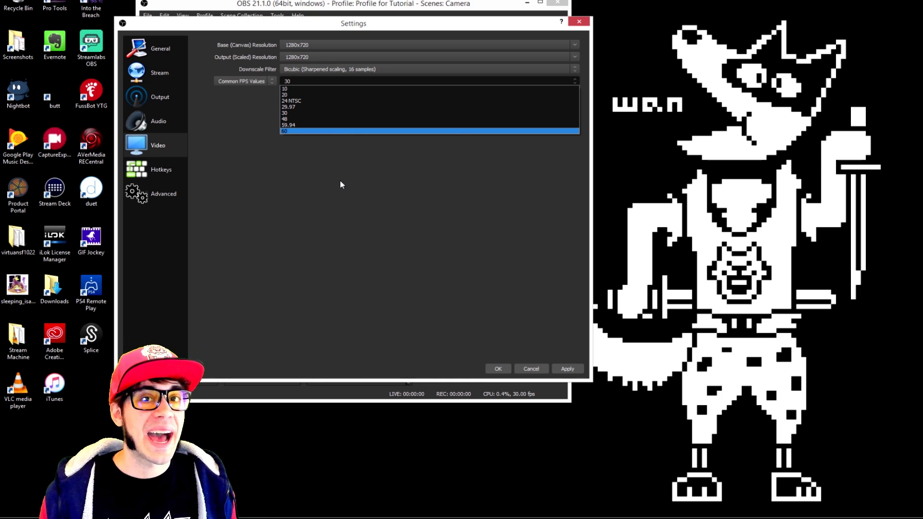
pyautogui.click(366, 113)
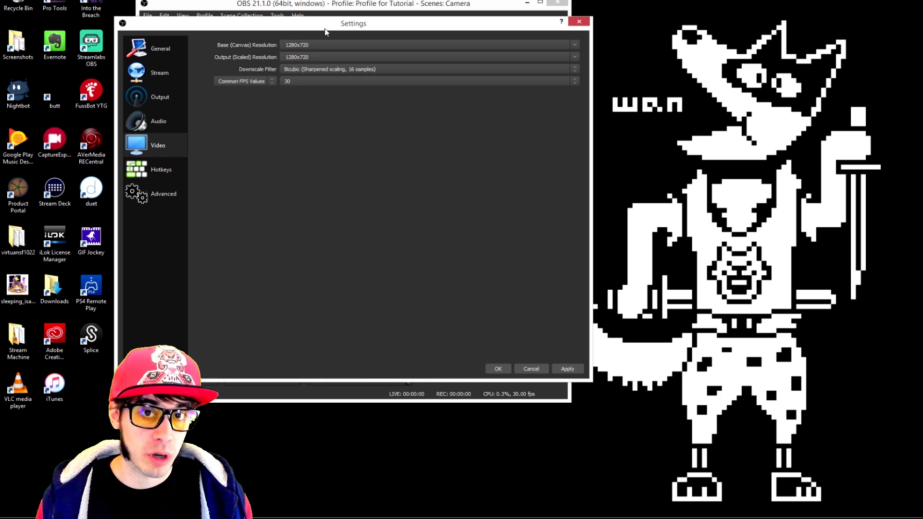
# Look over the Hotkeys and Advanced pages, then close Settings with OK.
pyautogui.click(163, 170)
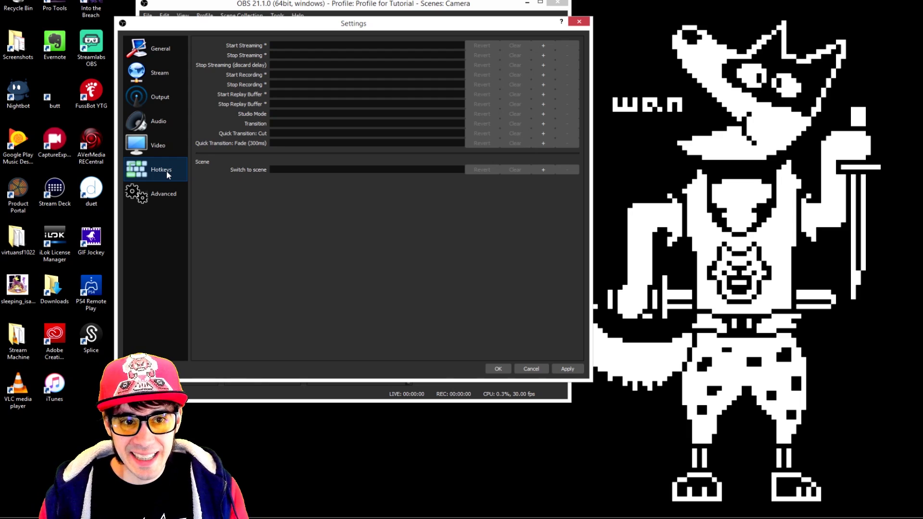
pyautogui.click(158, 201)
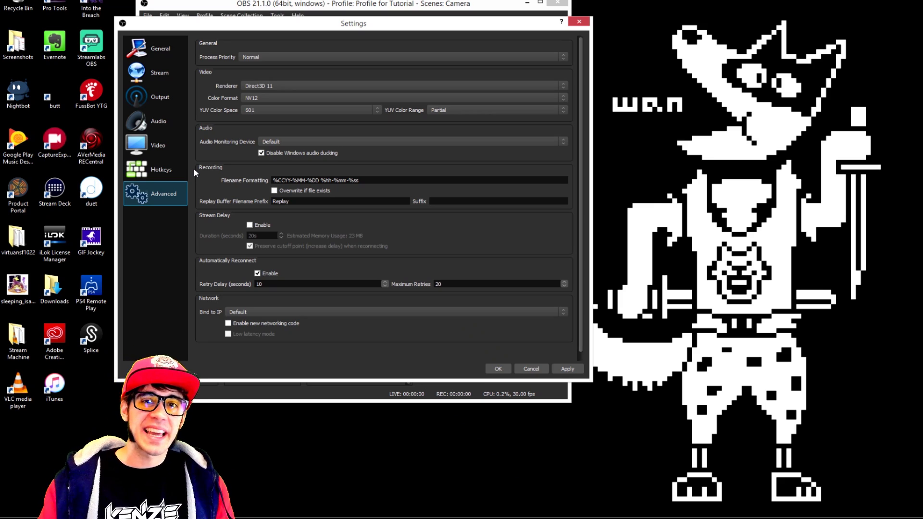
pyautogui.click(508, 371)
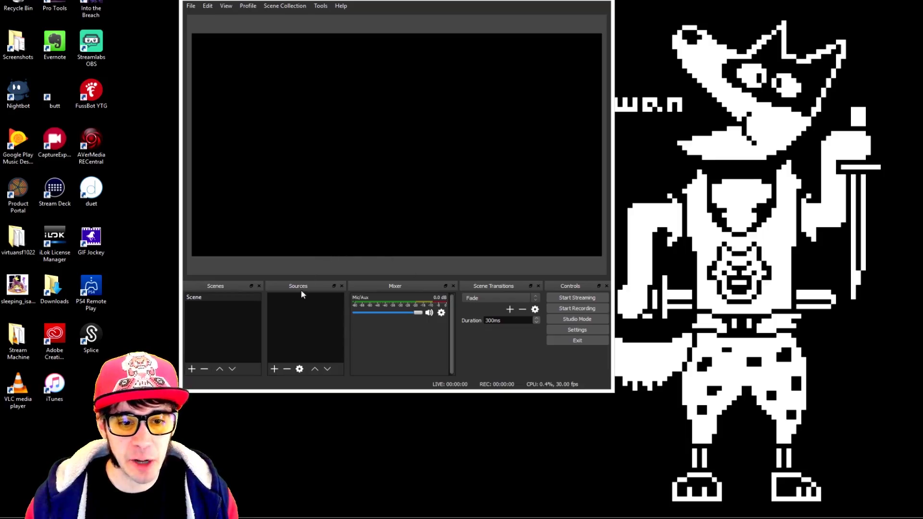
# Add a Video Capture Device source named 'Camera 1' using the Logitech Webcam C930e.
pyautogui.click(274, 369)
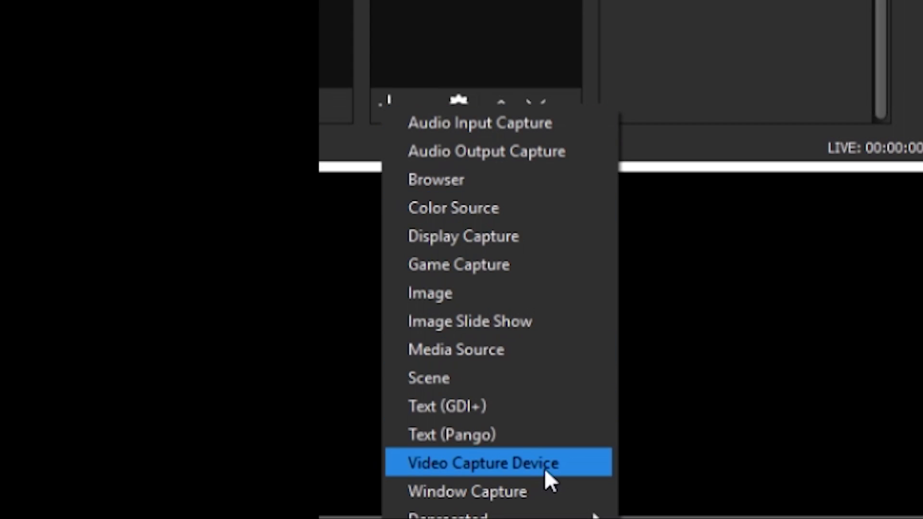
pyautogui.click(556, 463)
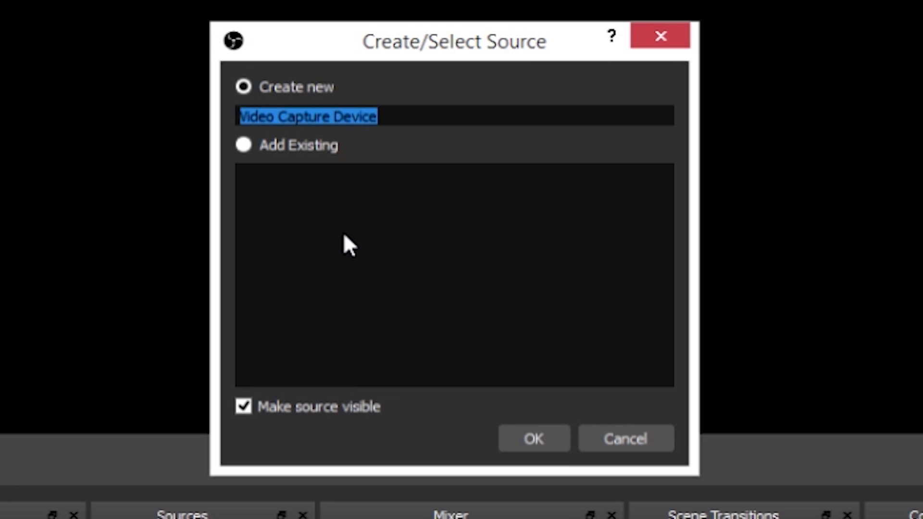
pyautogui.write('Camera 1')
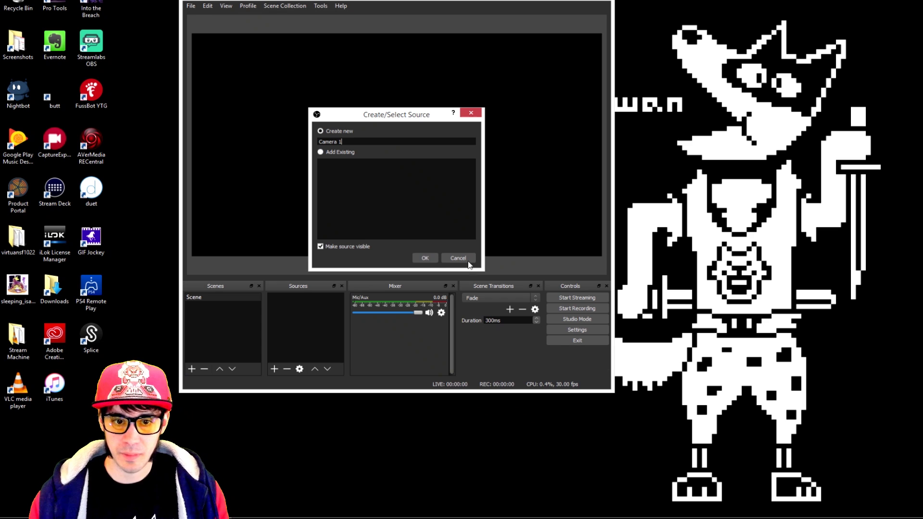
pyautogui.click(431, 256)
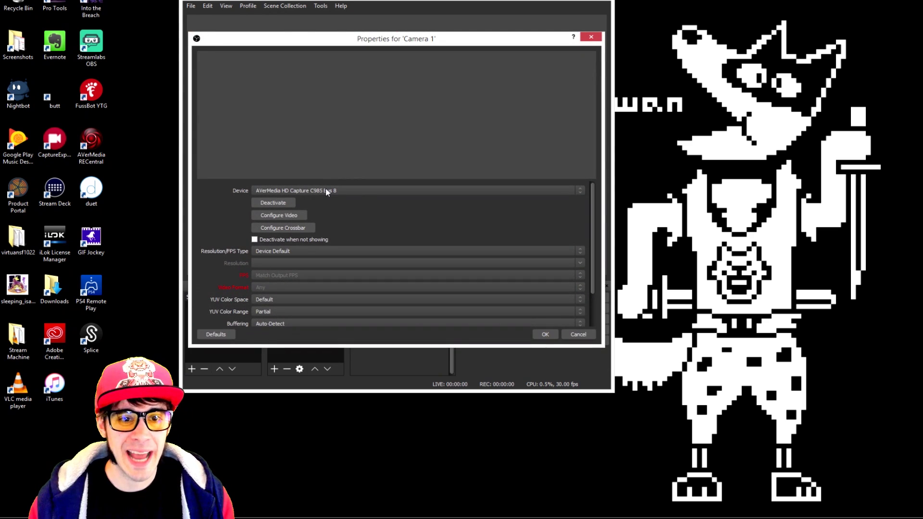
pyautogui.click(326, 191)
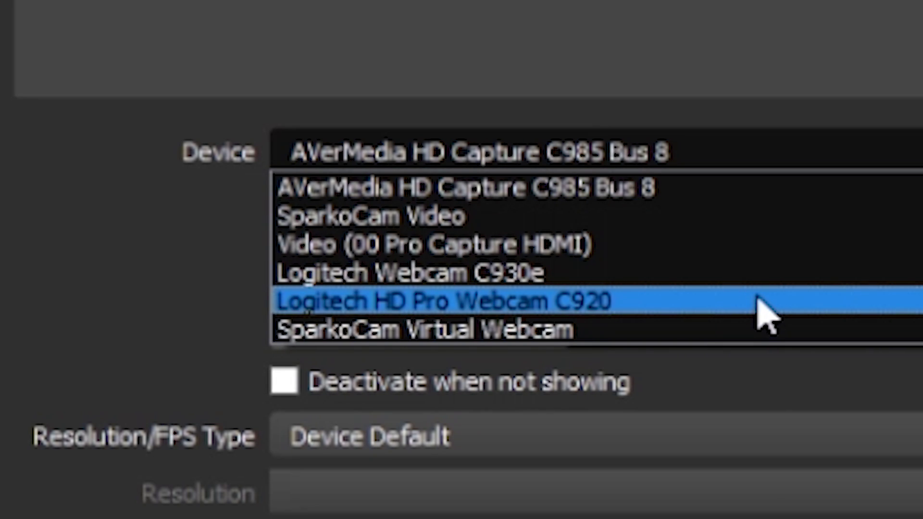
pyautogui.click(785, 273)
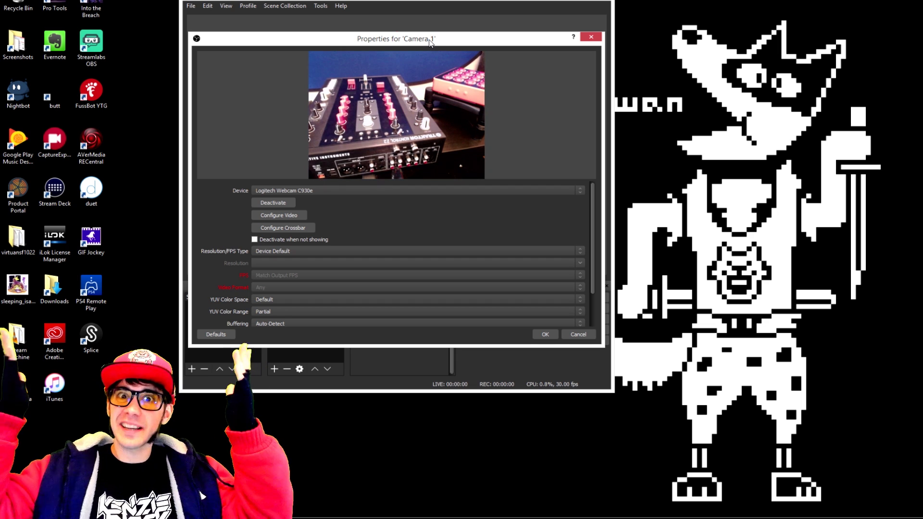
pyautogui.click(547, 334)
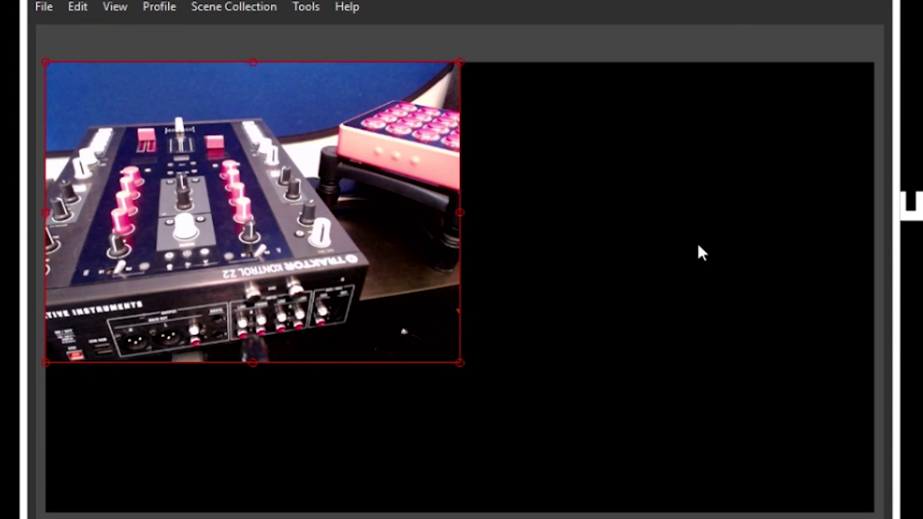
# Set Camera 1's Resolution/FPS Type to Custom with a 1280x720 resolution.
pyautogui.rightClick(324, 298)
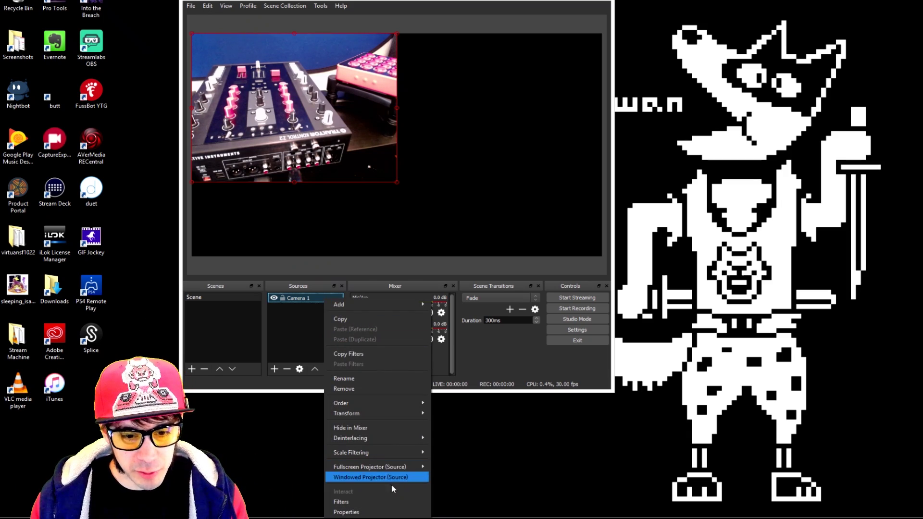
pyautogui.click(389, 513)
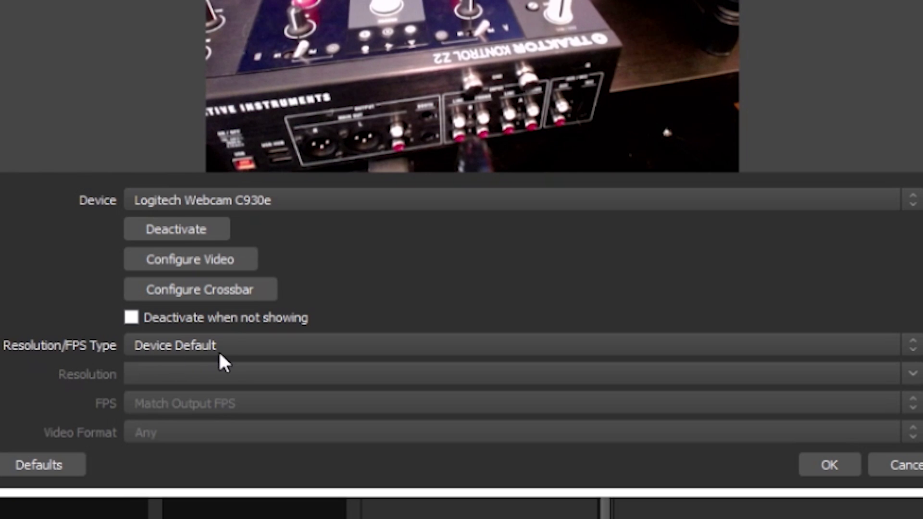
pyautogui.click(220, 350)
pyautogui.click(215, 377)
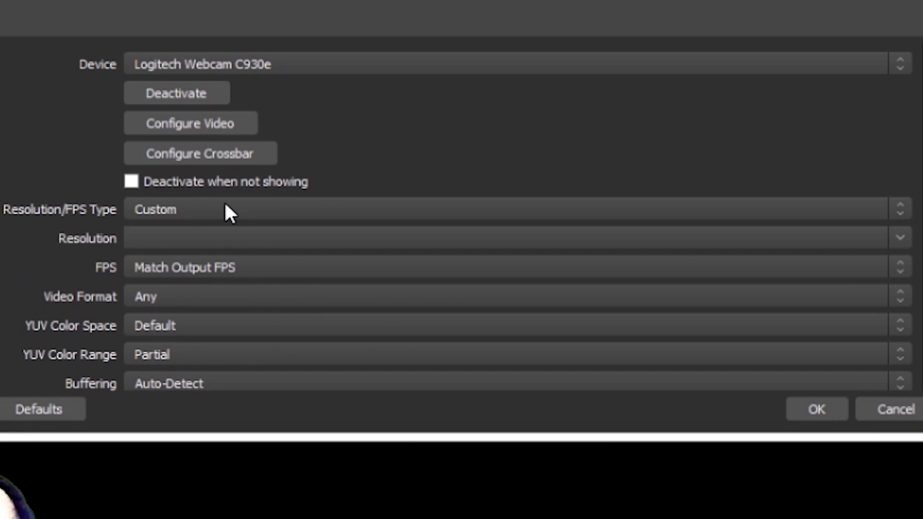
pyautogui.click(225, 204)
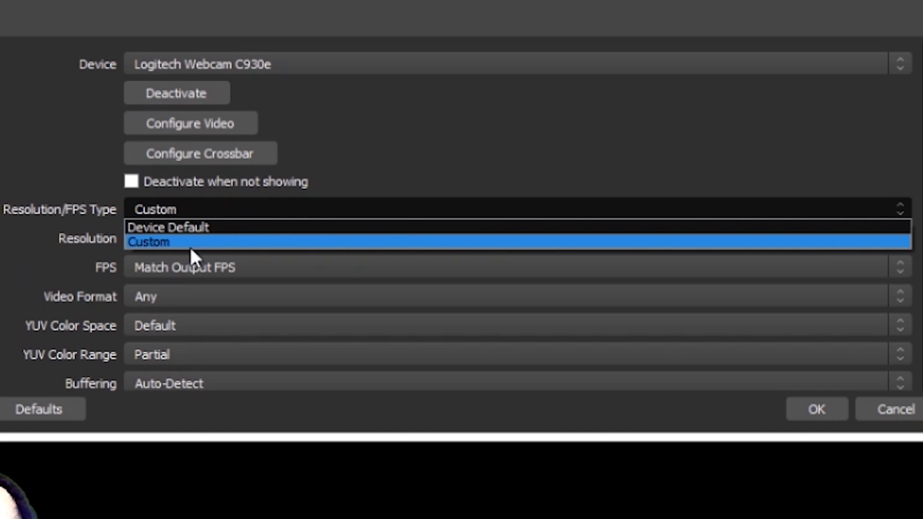
pyautogui.click(169, 245)
pyautogui.click(889, 239)
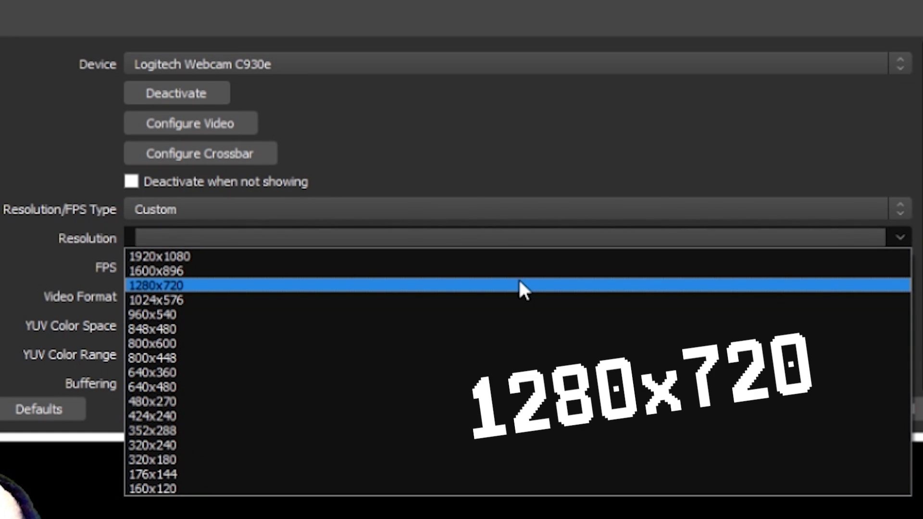
pyautogui.click(520, 283)
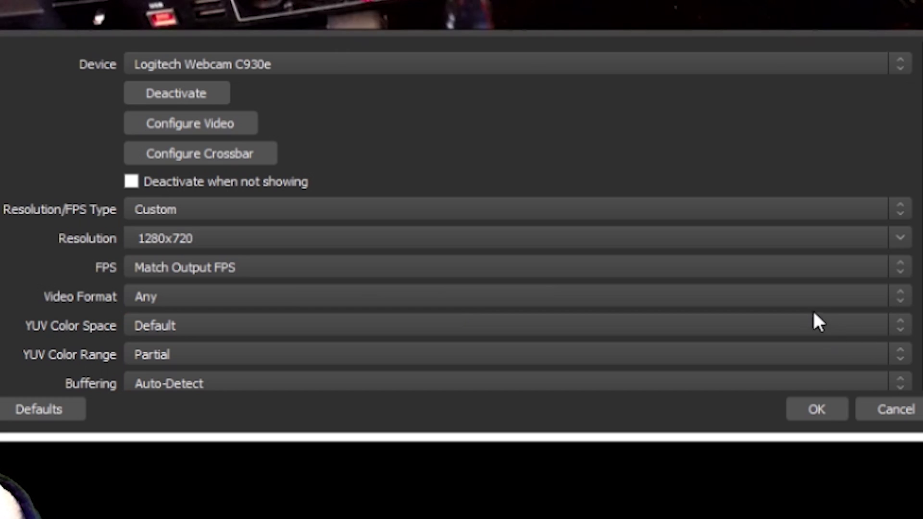
pyautogui.click(816, 409)
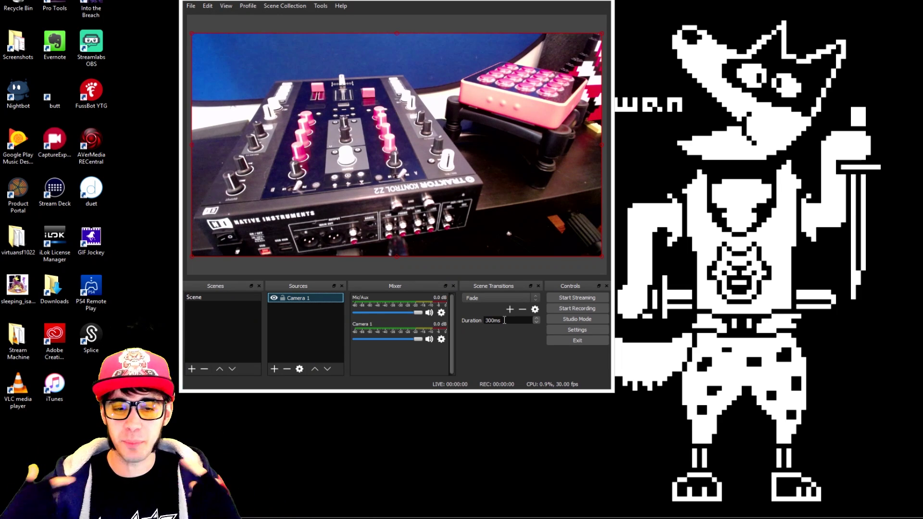
# Add a Video Capture Device source named 'Camera 2' using the Logitech HD Pro Webcam C920.
pyautogui.rightClick(303, 333)
pyautogui.moveTo(119, 137)
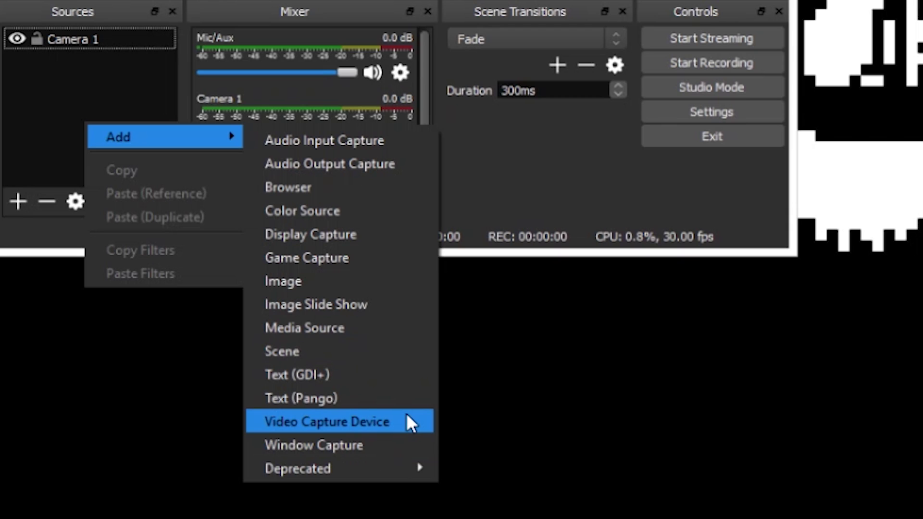
pyautogui.click(407, 416)
pyautogui.write('Camera 2')
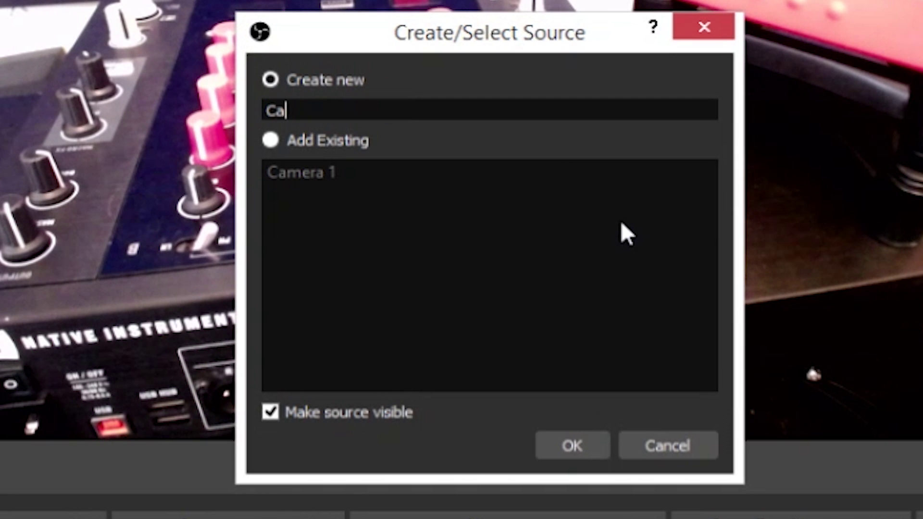
pyautogui.click(574, 446)
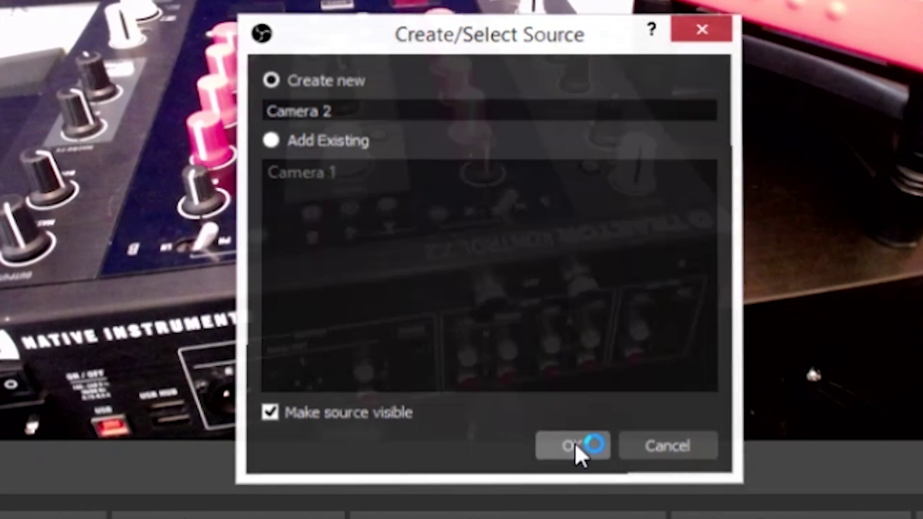
pyautogui.click(503, 296)
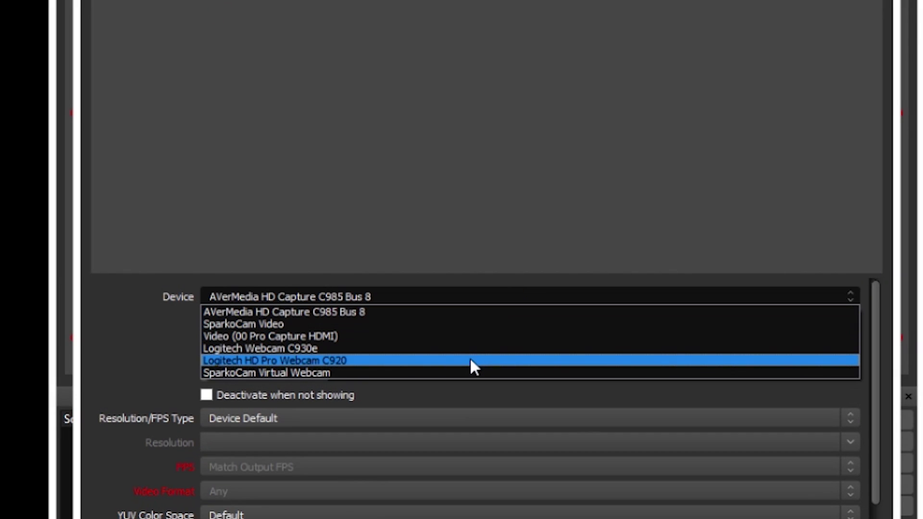
pyautogui.click(473, 360)
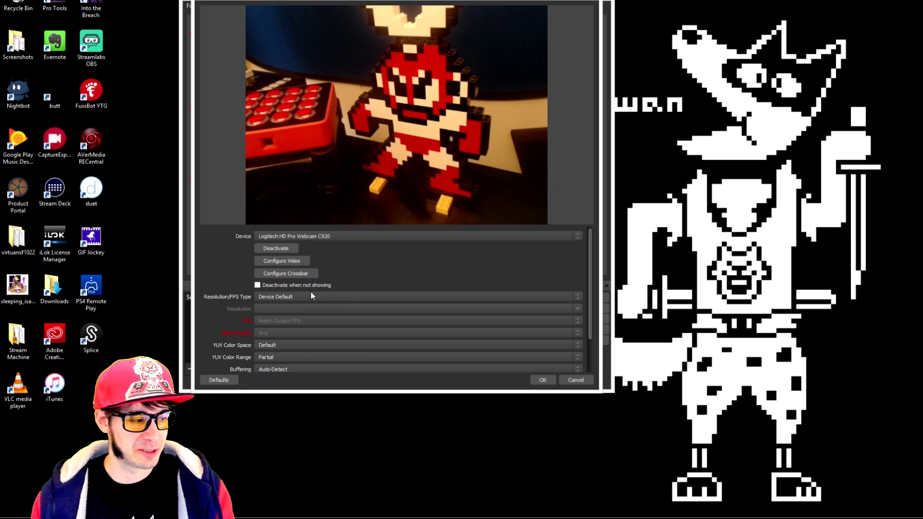
# Set Camera 2's Resolution/FPS Type to Custom and bring up its resolution choices.
pyautogui.click(310, 295)
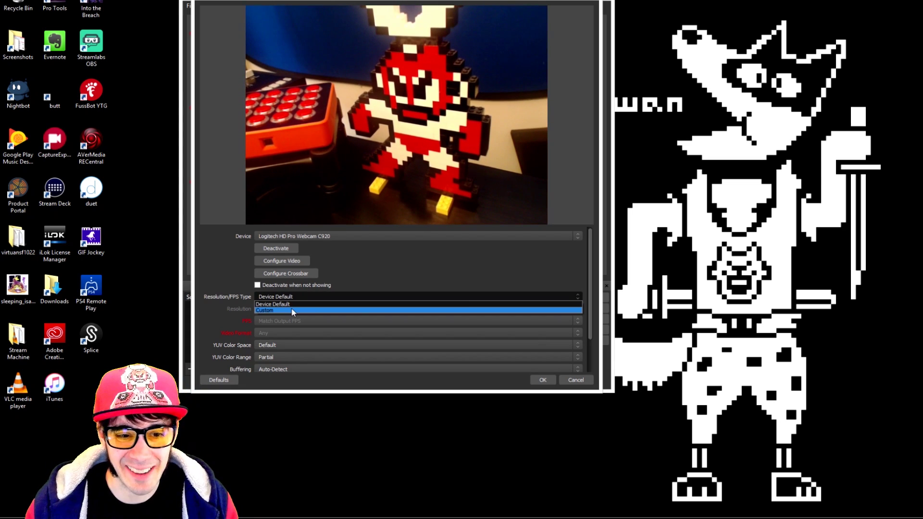
pyautogui.click(292, 311)
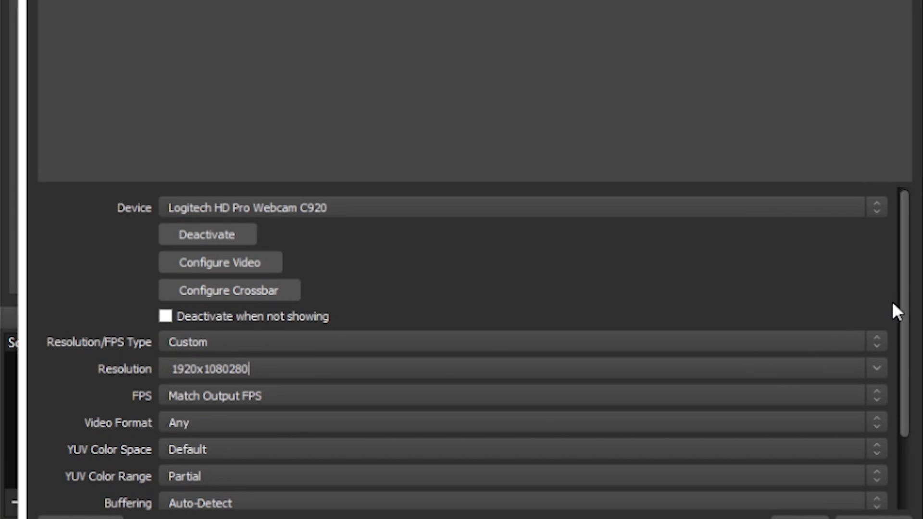
pyautogui.click(883, 369)
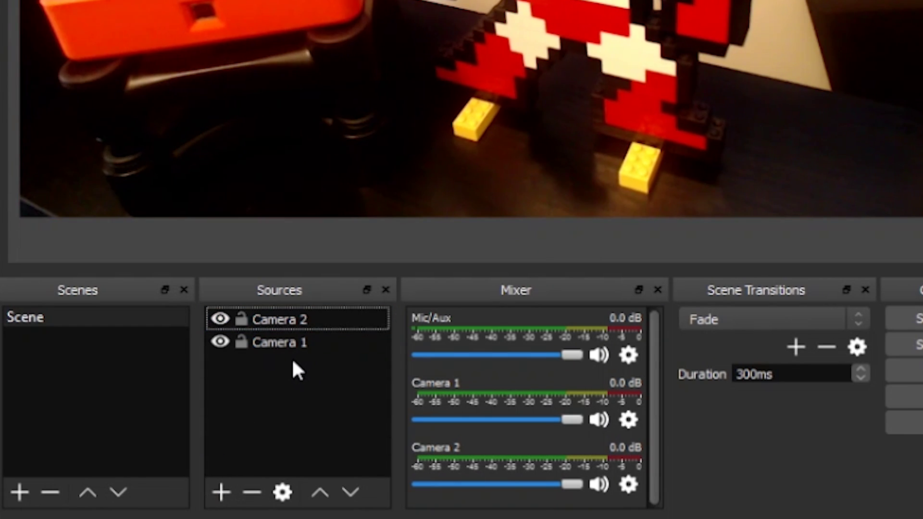
# Toggle Camera 2's visibility on and off to compare it with Camera 1 underneath.
pyautogui.click(233, 316)
pyautogui.click(219, 316)
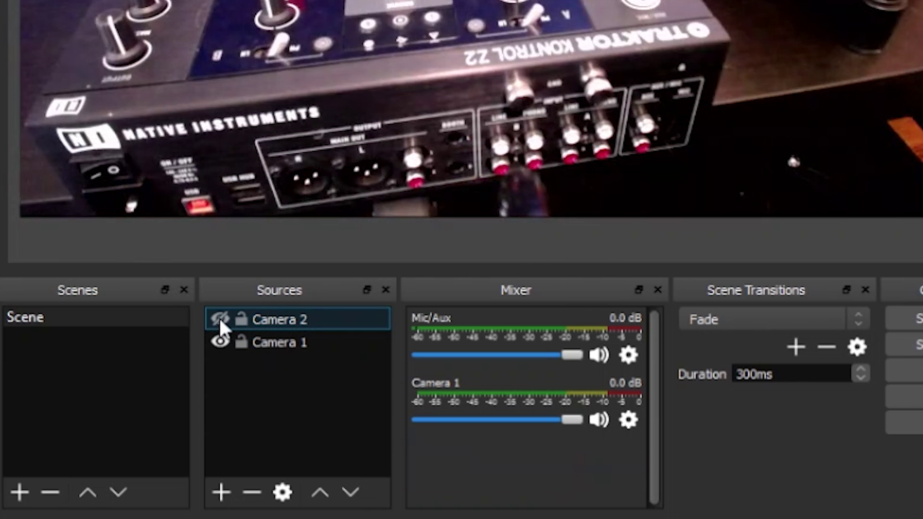
pyautogui.doubleClick(219, 317)
pyautogui.click(220, 317)
pyautogui.click(222, 316)
pyautogui.click(222, 315)
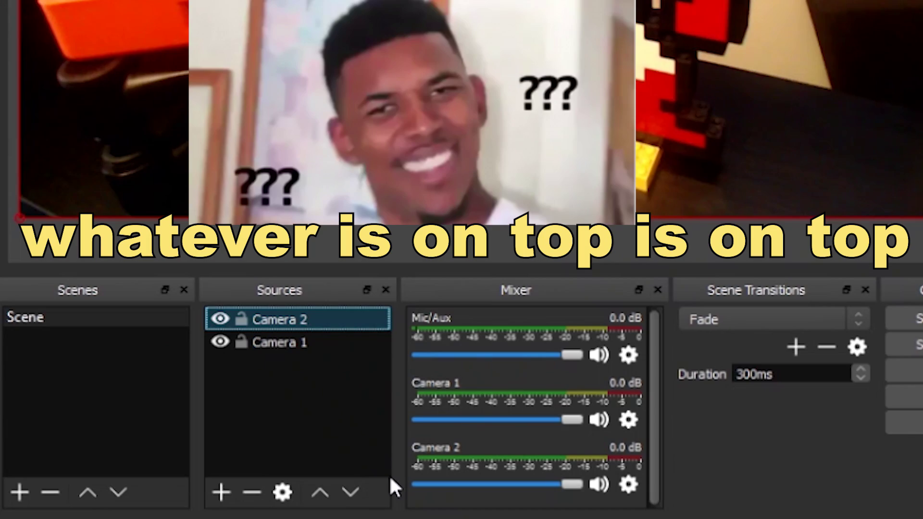
# Keep Camera 2 stacked above Camera 1, check its settings, and select Camera 1 in the preview.
pyautogui.click(351, 491)
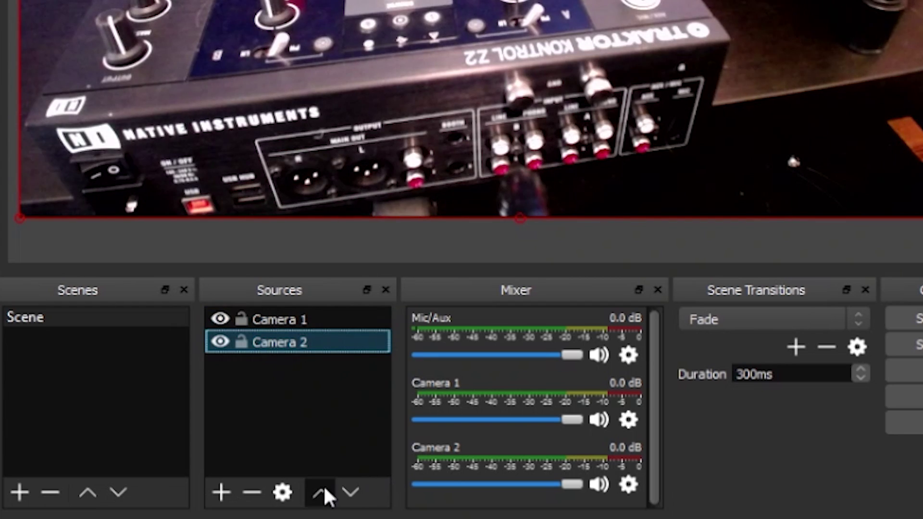
pyautogui.click(320, 492)
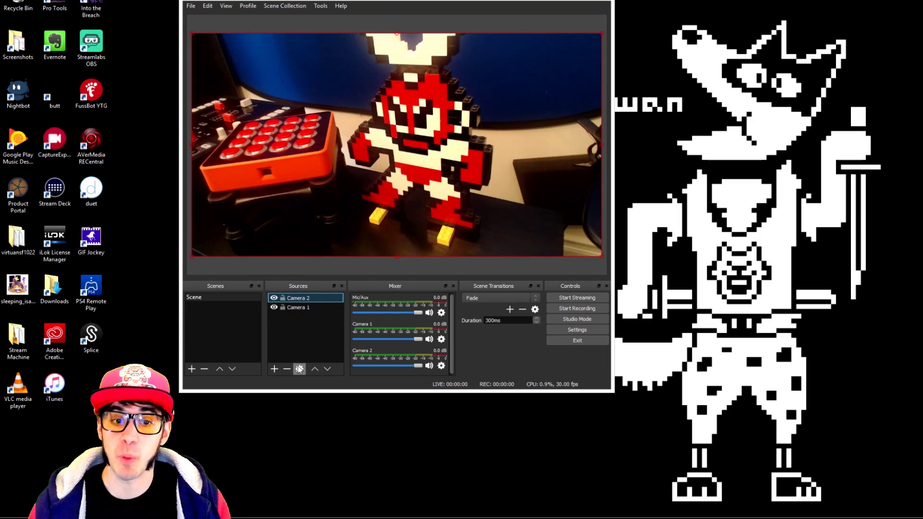
pyautogui.click(299, 369)
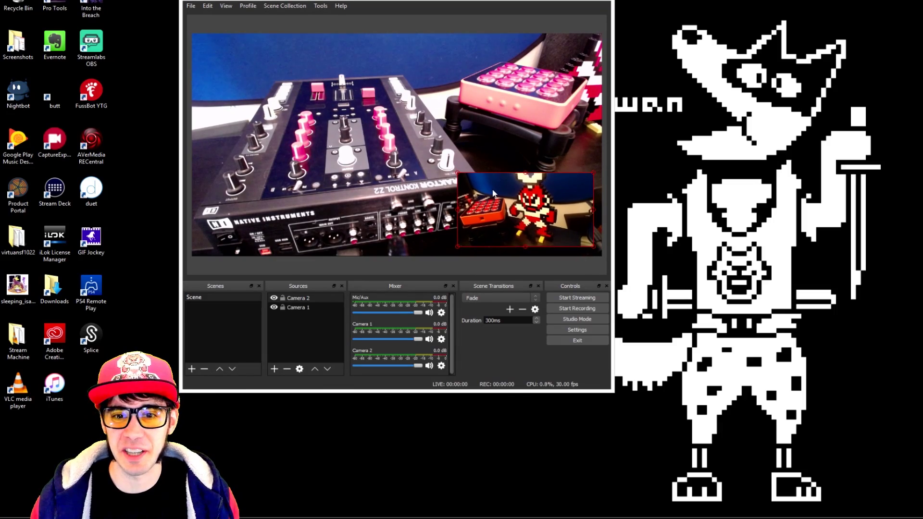
pyautogui.click(566, 248)
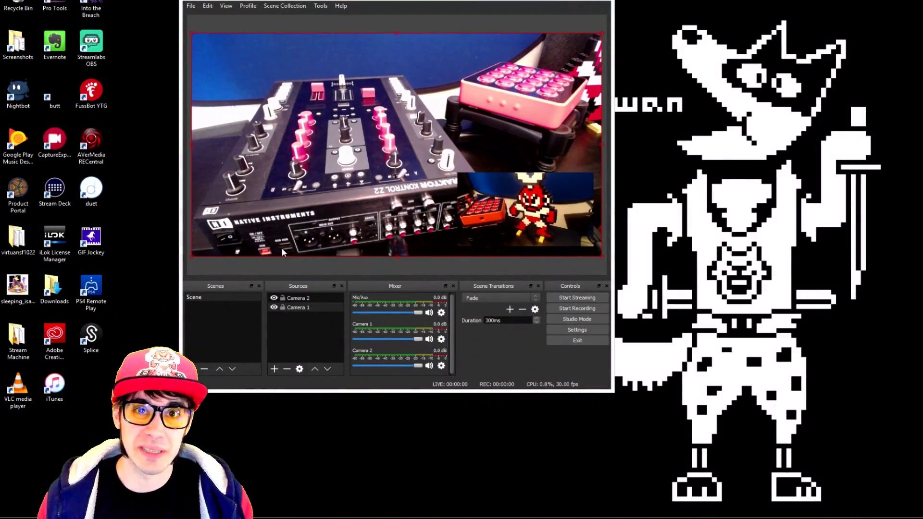
# Add a Color Correction effect filter to the Camera 1 source.
pyautogui.click(305, 299)
pyautogui.click(310, 308)
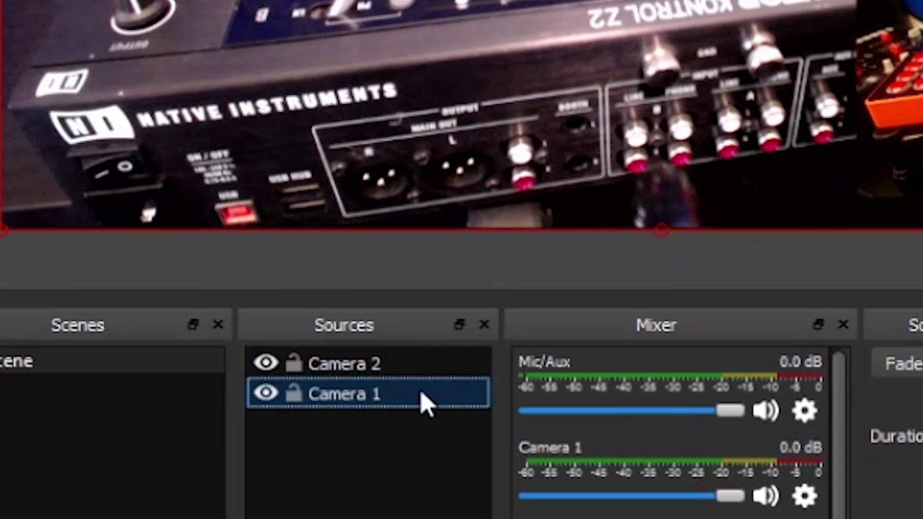
pyautogui.click(272, 391)
pyautogui.click(266, 393)
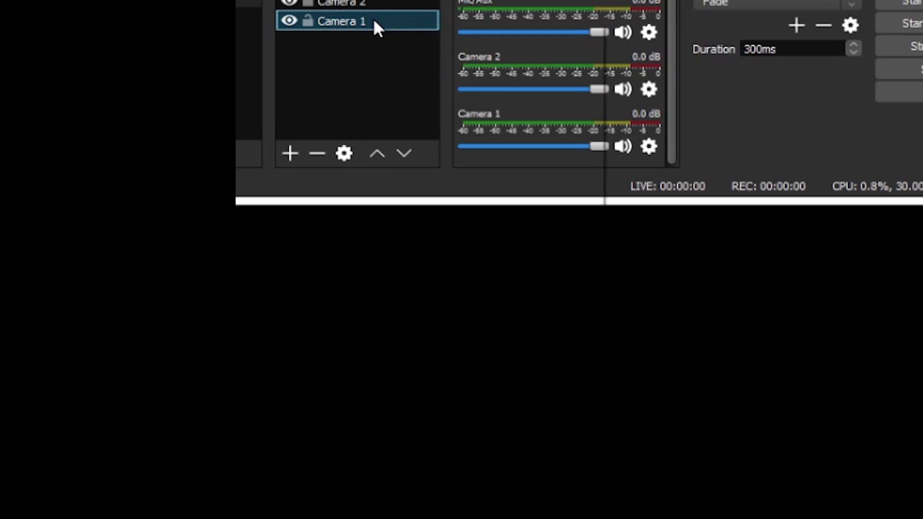
pyautogui.rightClick(390, 390)
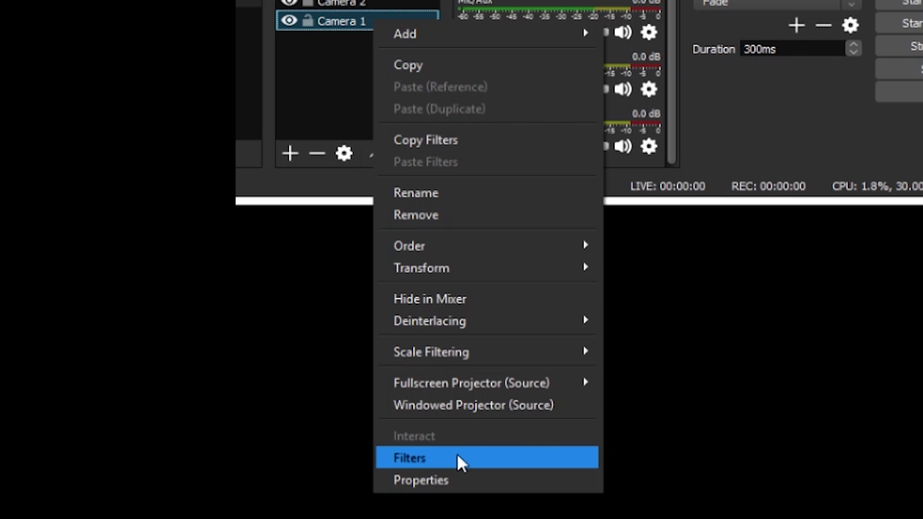
pyautogui.click(458, 457)
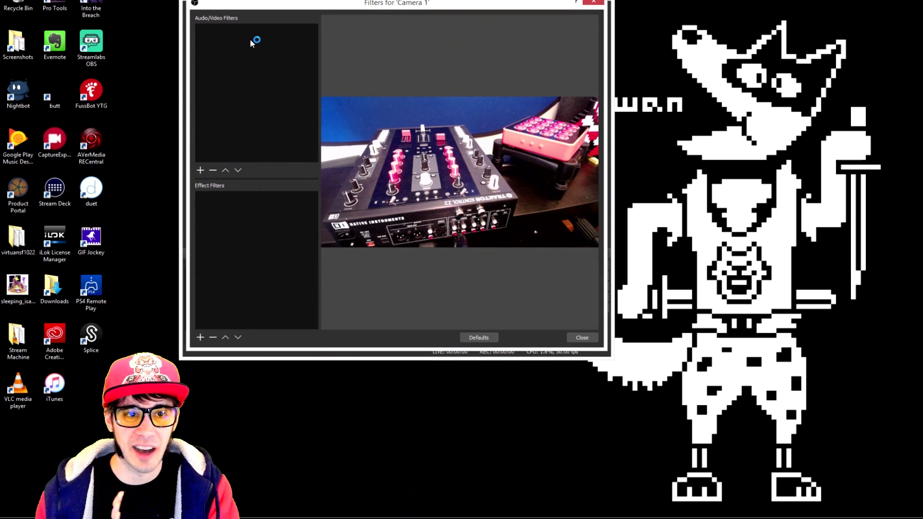
pyautogui.click(200, 337)
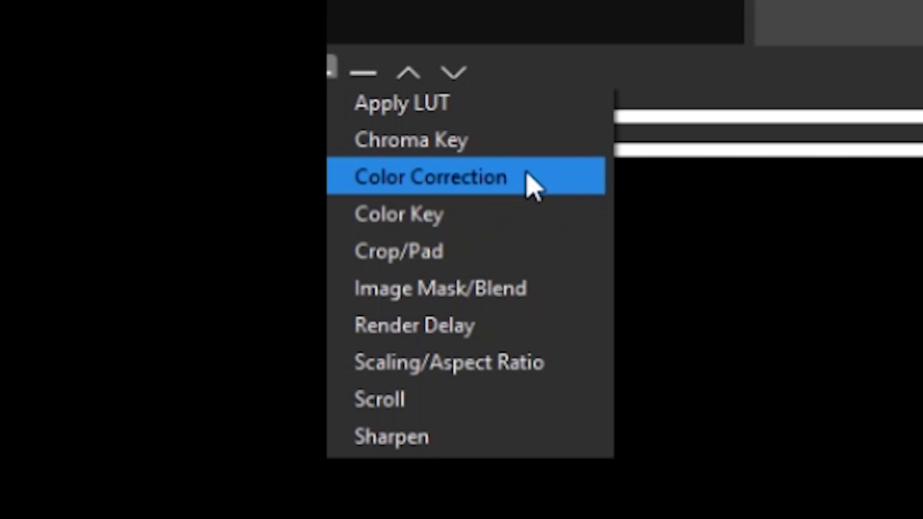
pyautogui.click(532, 185)
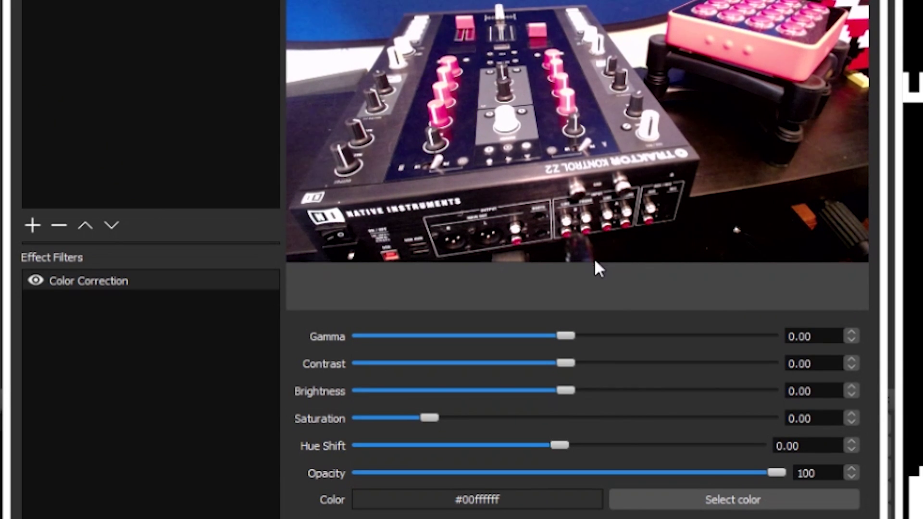
# Tune the Color Correction to contrast 0.50 and brightness 0.04, comparing it on and off.
pyautogui.moveTo(566, 364); pyautogui.dragTo(607, 365)
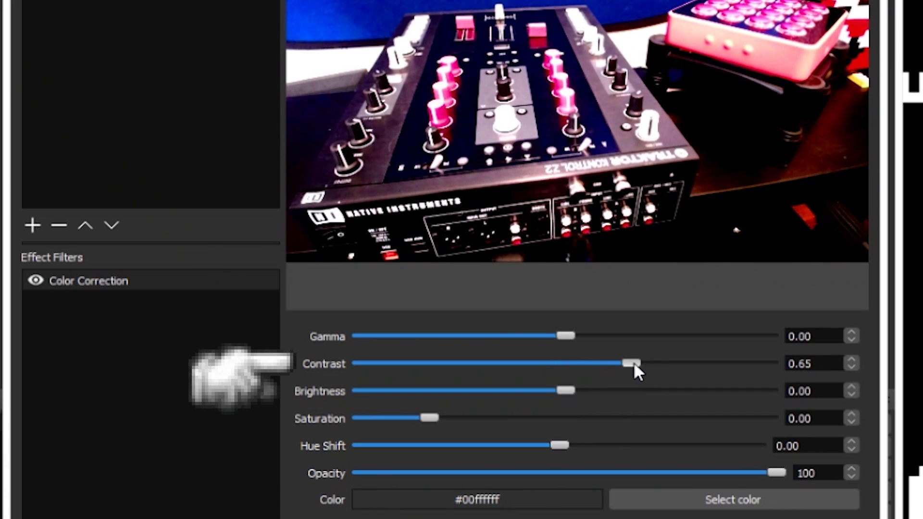
pyautogui.moveTo(566, 385); pyautogui.dragTo(573, 390)
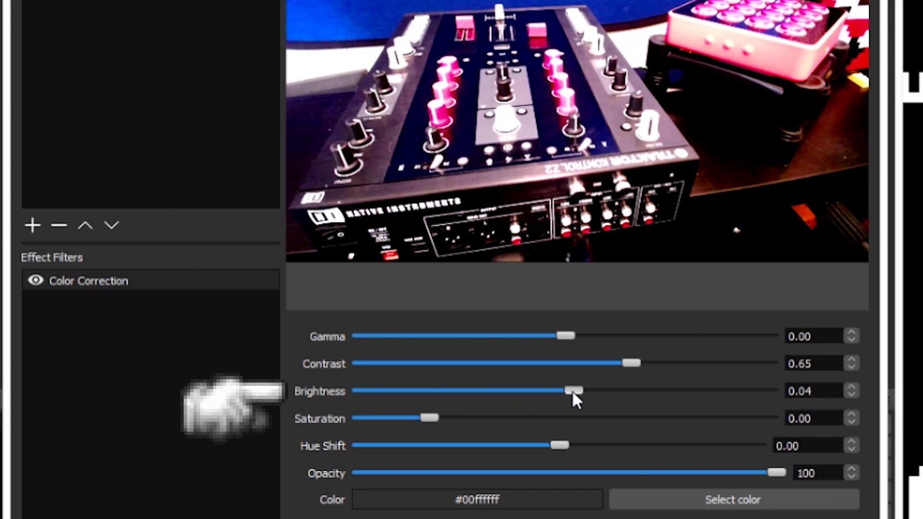
pyautogui.click(34, 280)
pyautogui.click(34, 279)
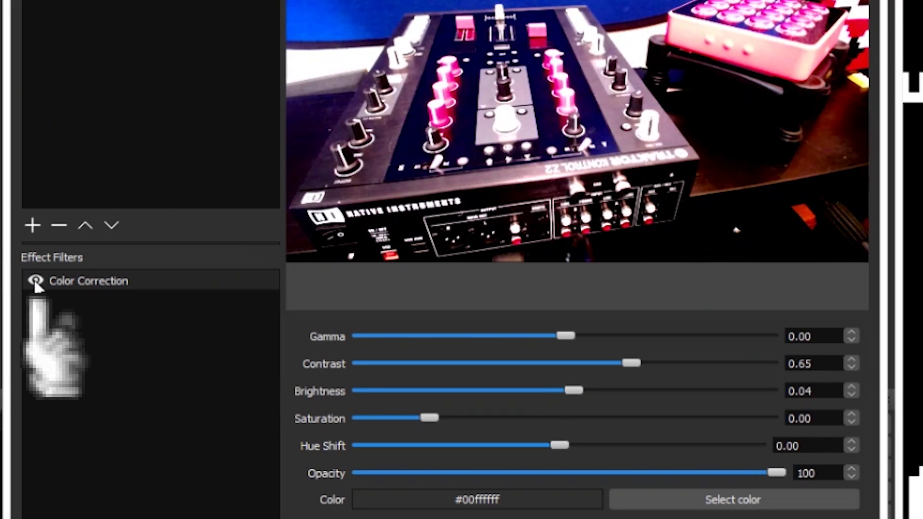
pyautogui.click(34, 280)
pyautogui.click(34, 280)
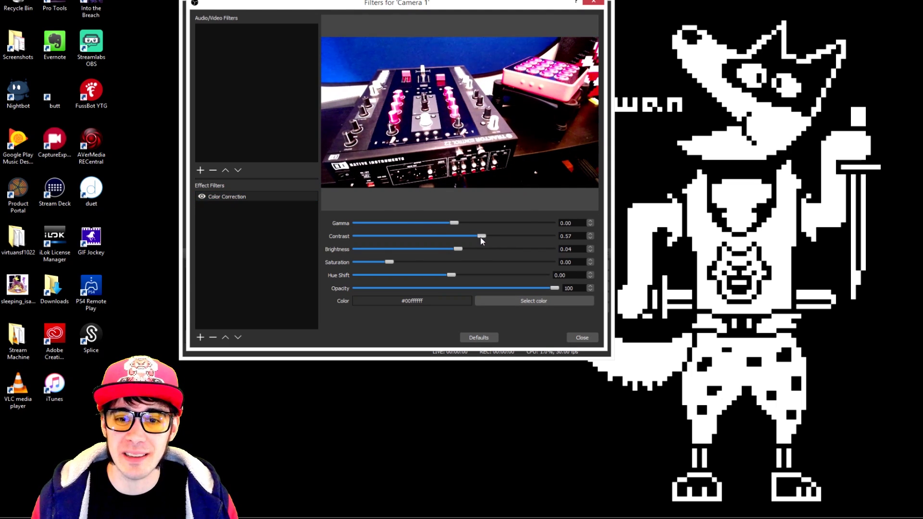
pyautogui.moveTo(481, 238); pyautogui.dragTo(436, 235)
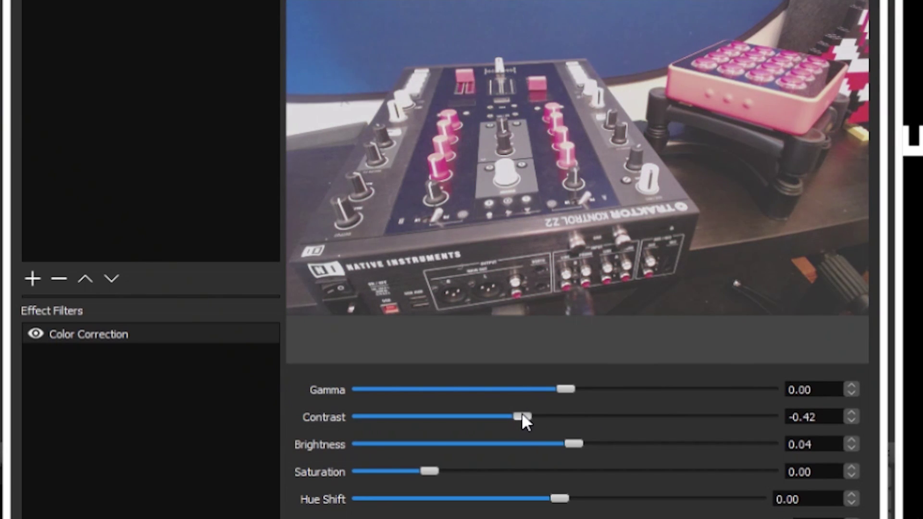
pyautogui.moveTo(522, 416); pyautogui.dragTo(592, 420)
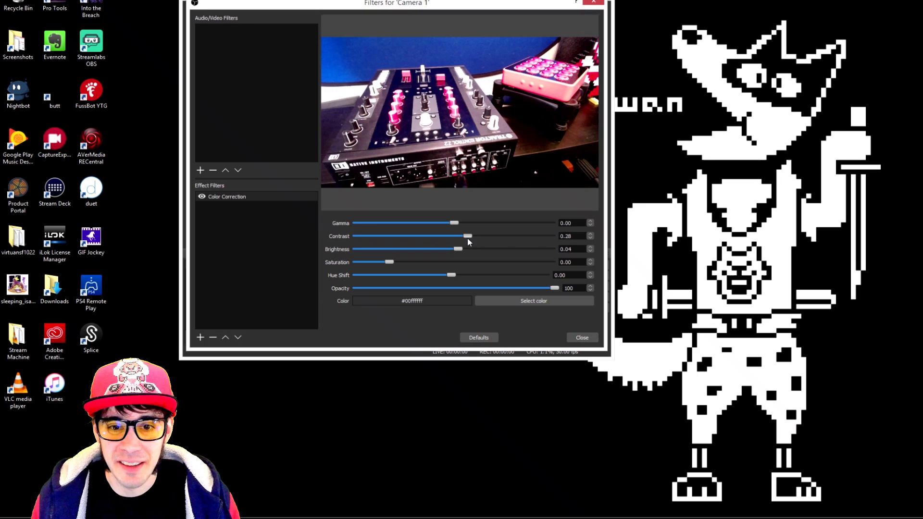
pyautogui.moveTo(467, 238); pyautogui.dragTo(475, 236)
pyautogui.click(201, 196)
pyautogui.click(201, 197)
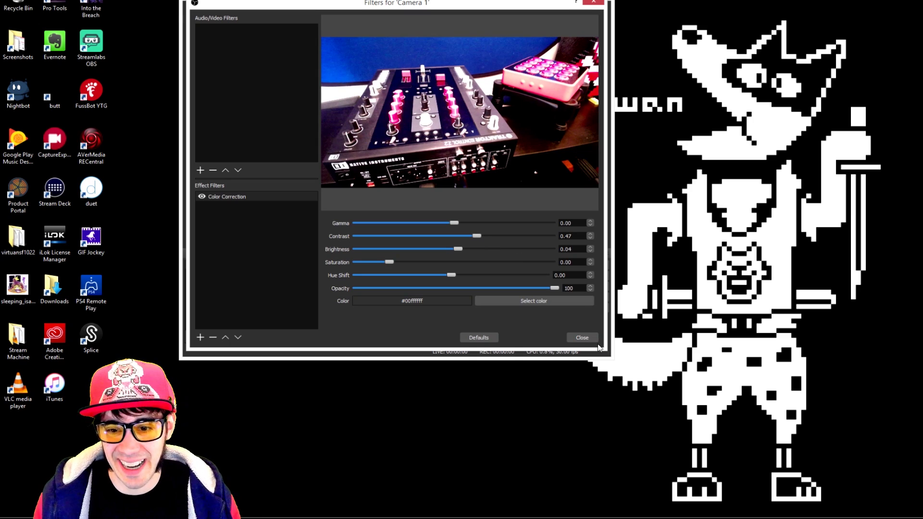
# Close the filters window and open the Camera 2 source's Properties.
pyautogui.click(585, 338)
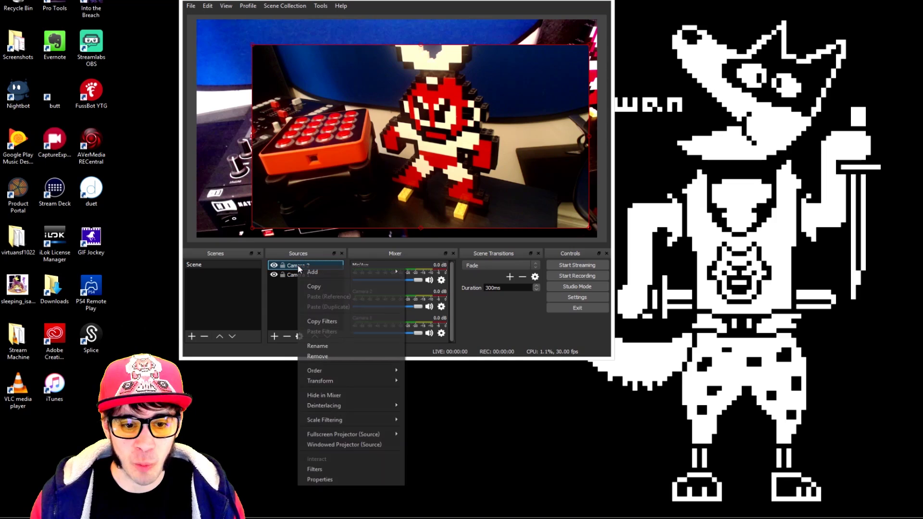
pyautogui.click(350, 480)
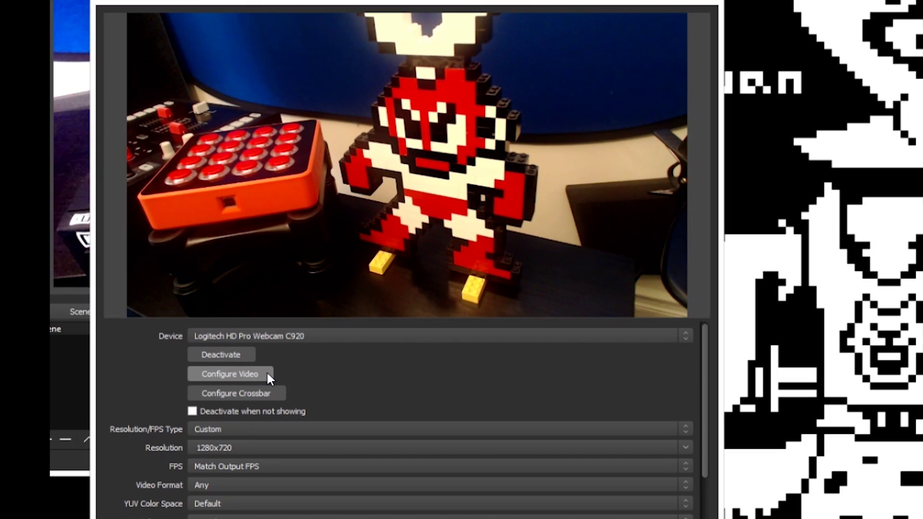
# In the C920's Advanced Settings, cool the white balance, raise contrast and nudge brightness up.
pyautogui.click(268, 374)
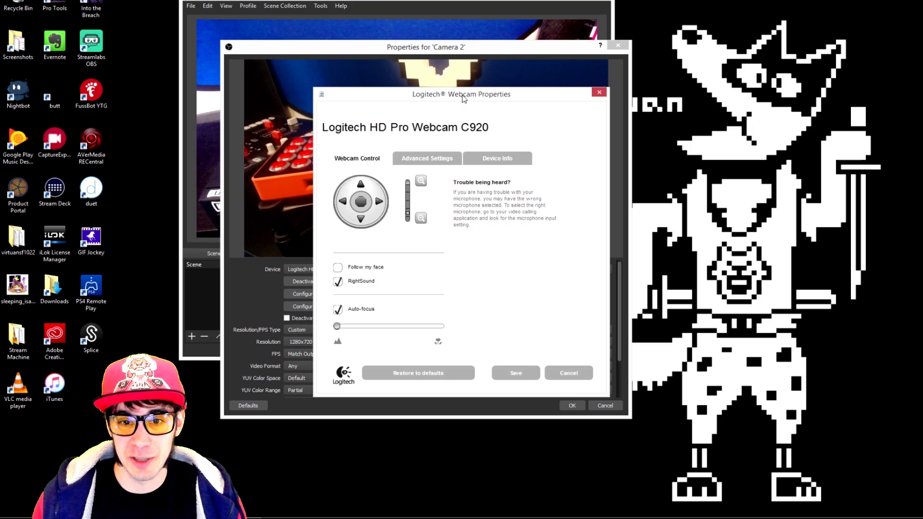
pyautogui.moveTo(464, 73); pyautogui.dragTo(846, 0)
pyautogui.moveTo(712, 37); pyautogui.dragTo(735, 31)
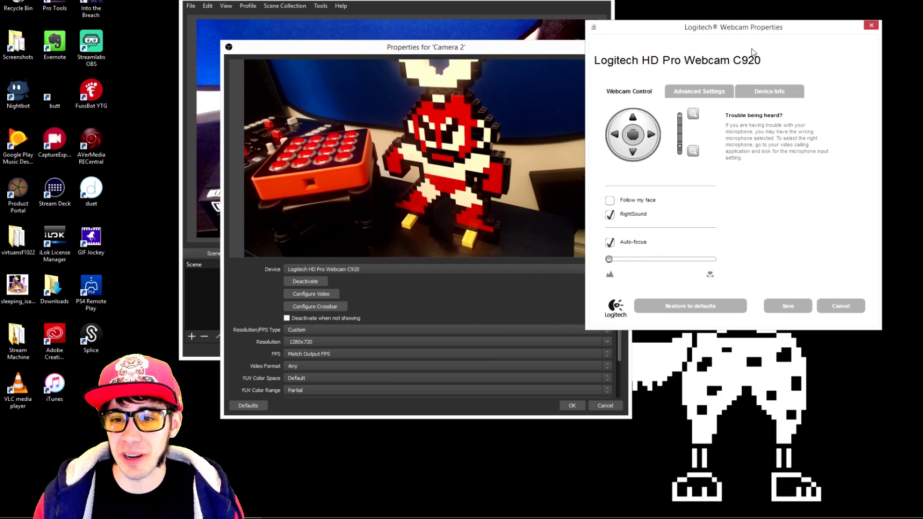
pyautogui.click(699, 92)
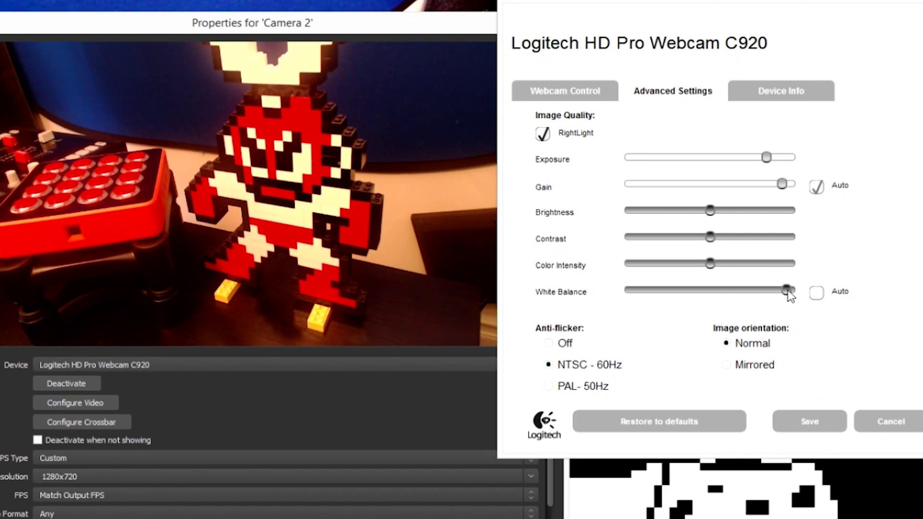
pyautogui.moveTo(695, 298); pyautogui.dragTo(655, 303)
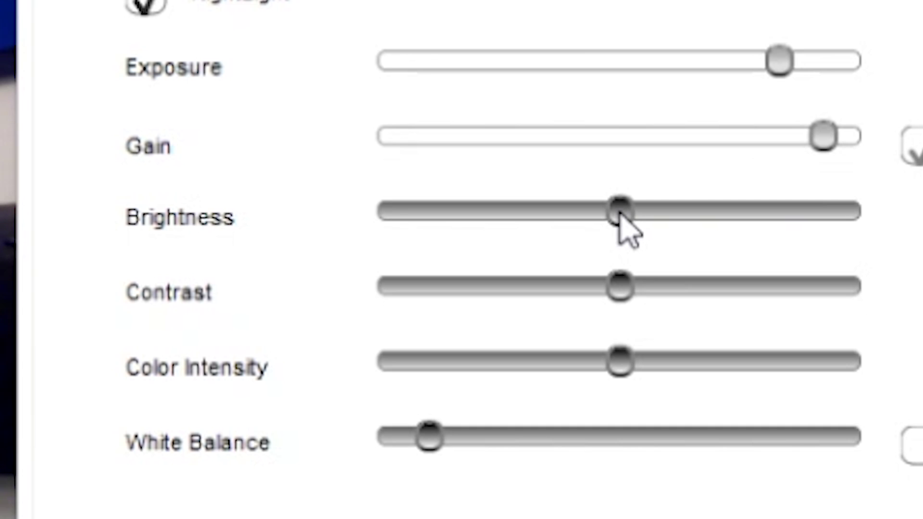
pyautogui.moveTo(619, 288); pyautogui.dragTo(695, 300)
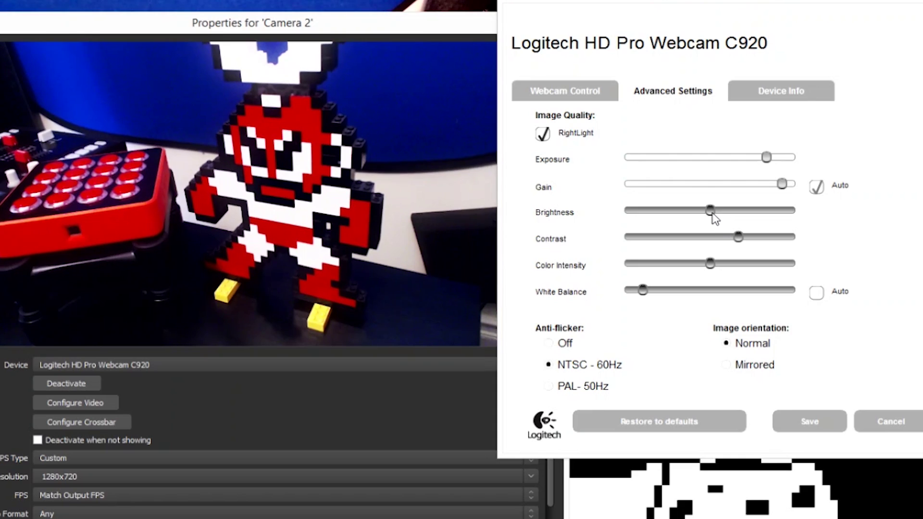
pyautogui.moveTo(620, 212); pyautogui.dragTo(671, 220)
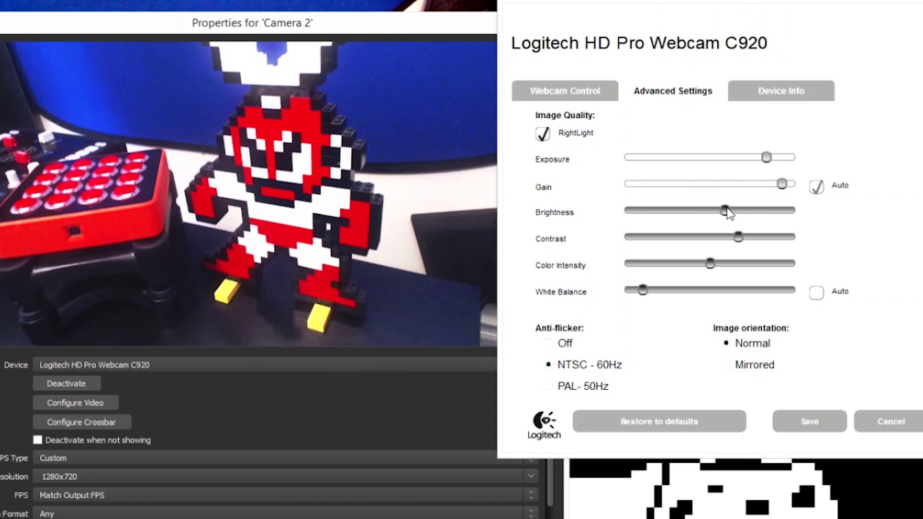
pyautogui.moveTo(728, 212); pyautogui.dragTo(718, 214)
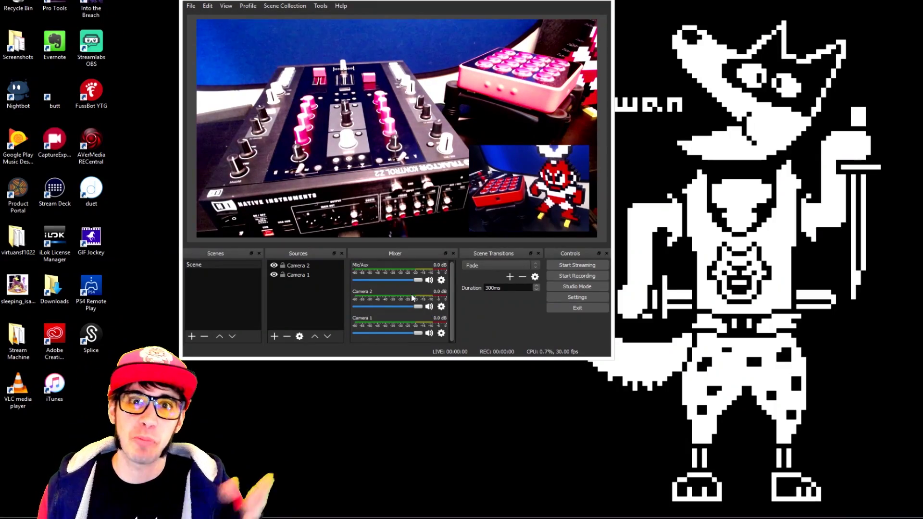
# Lock Camera 2 so its inset can no longer be moved.
pyautogui.click(538, 240)
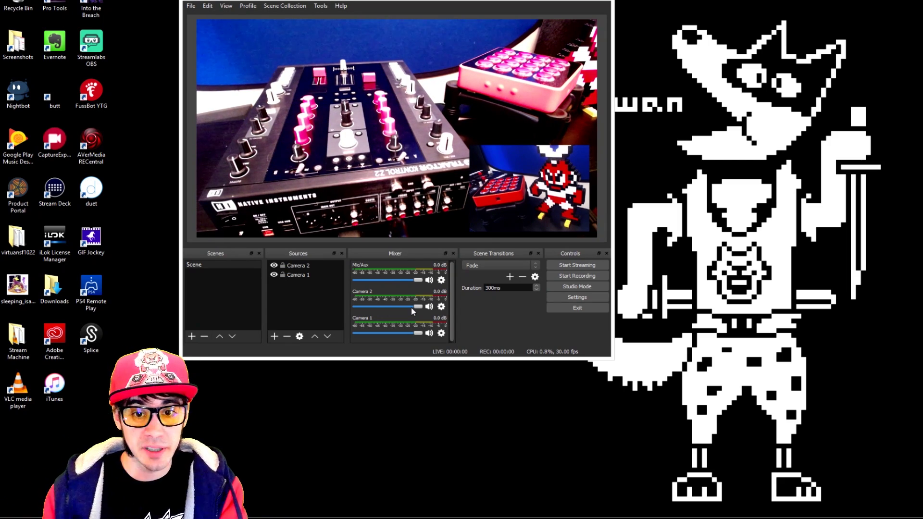
pyautogui.click(288, 265)
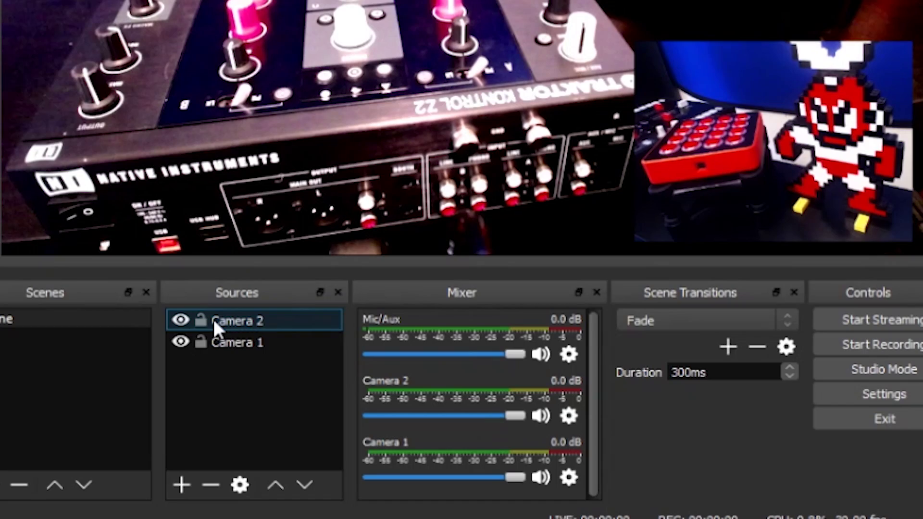
pyautogui.click(199, 322)
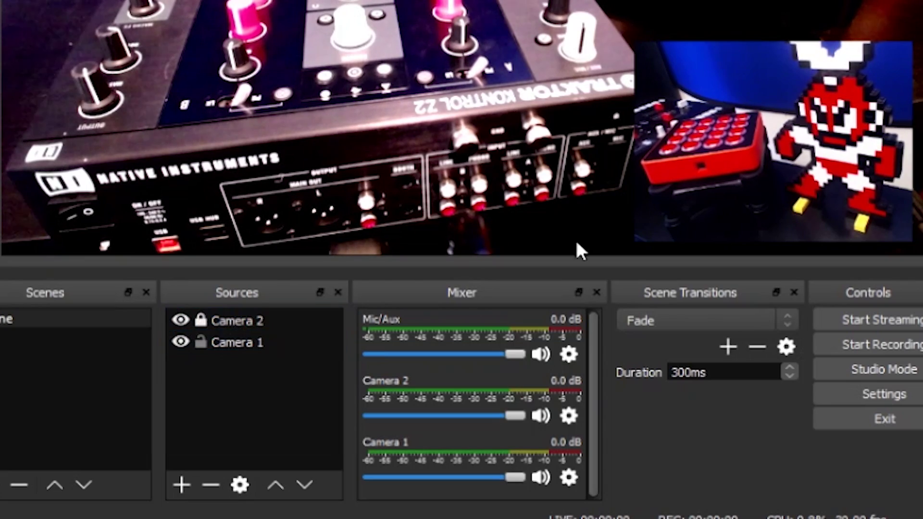
# Reset Camera 1's transform so it fills the whole canvas again.
pyautogui.click(814, 137)
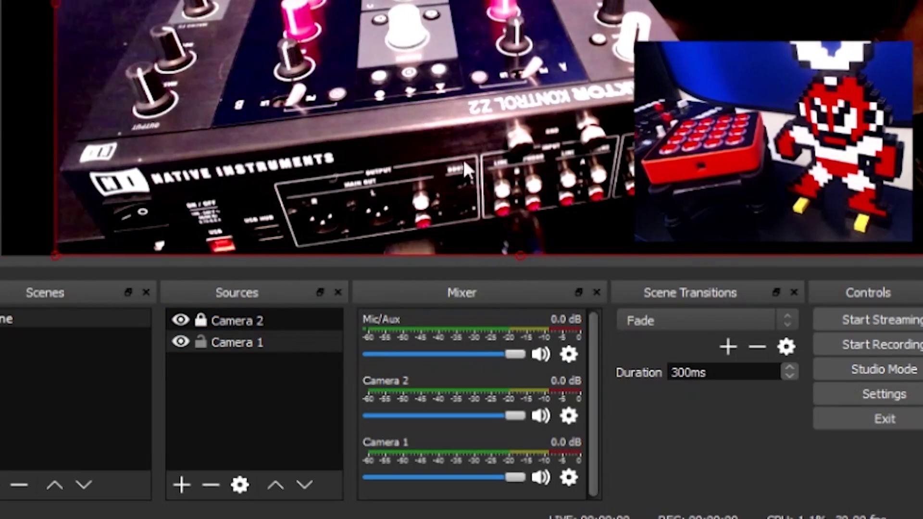
pyautogui.moveTo(498, 179); pyautogui.dragTo(801, 318)
pyautogui.moveTo(653, 466); pyautogui.dragTo(386, 107)
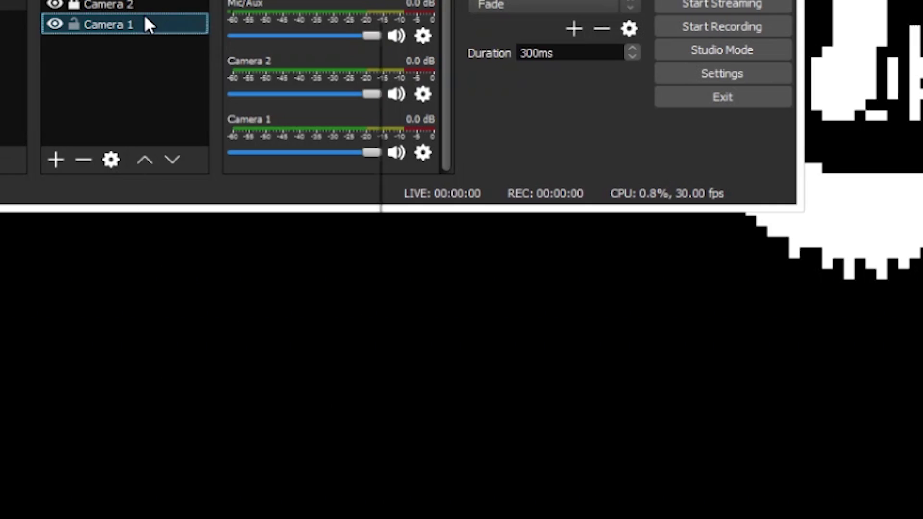
pyautogui.rightClick(316, 275)
pyautogui.moveTo(309, 278)
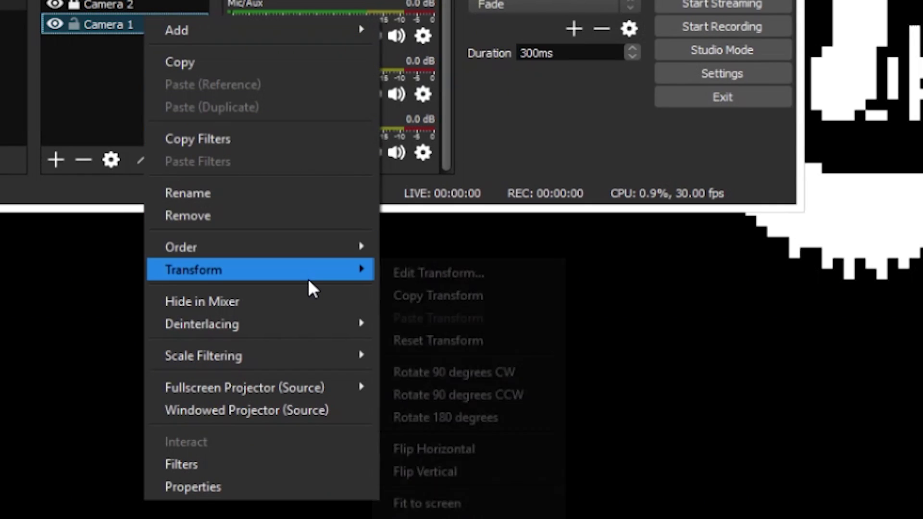
pyautogui.click(526, 345)
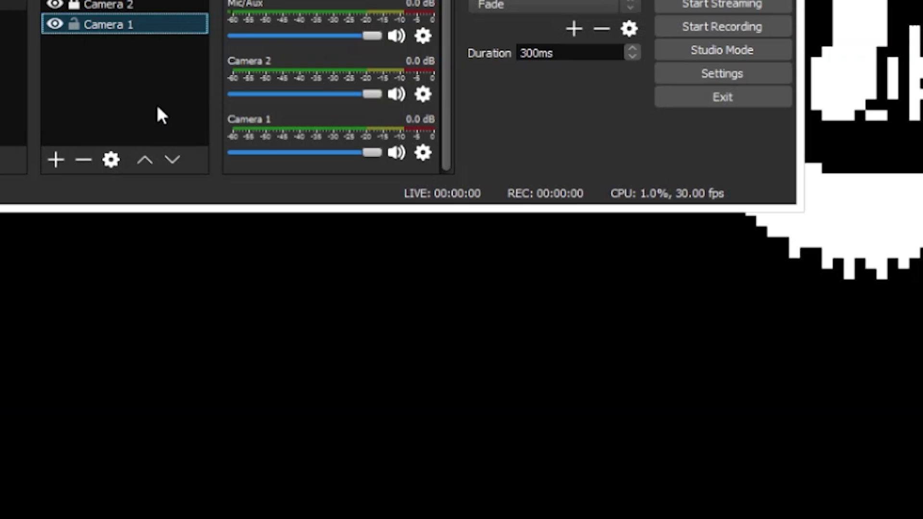
# Add a Text (GDI+) source reading 'This is a bad font' / 'but a good dj' at the top left.
pyautogui.rightClick(133, 95)
pyautogui.moveTo(142, 103)
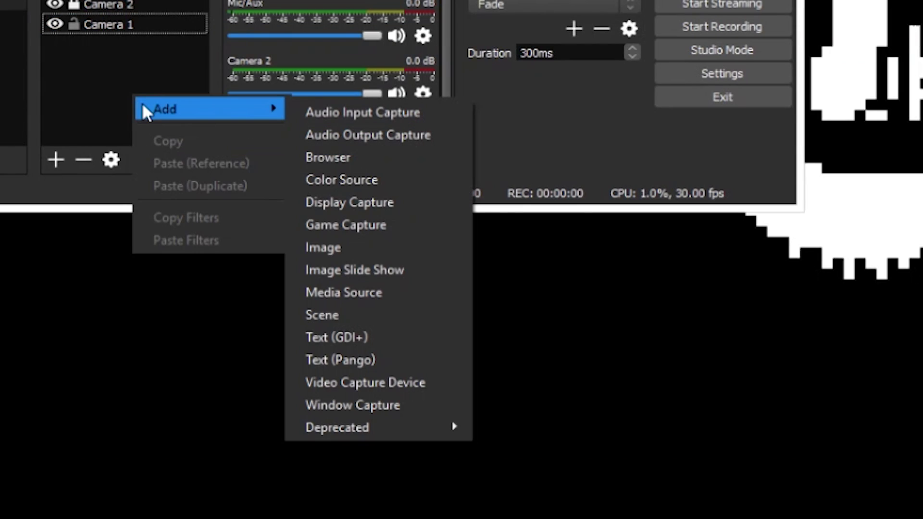
pyautogui.click(389, 331)
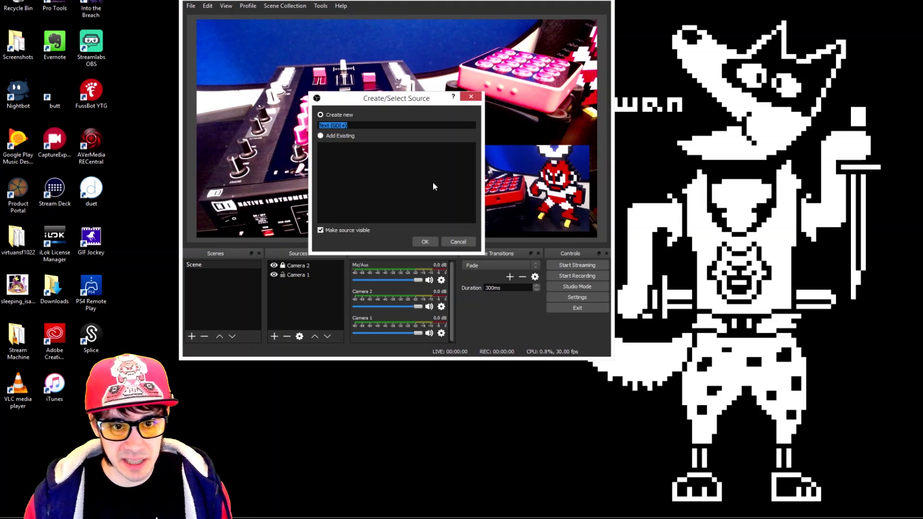
pyautogui.press('Return')
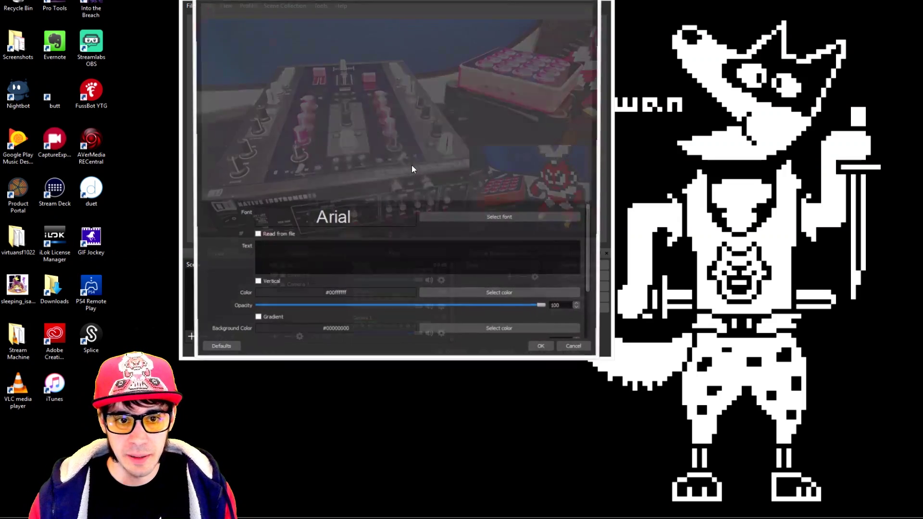
pyautogui.click(400, 263)
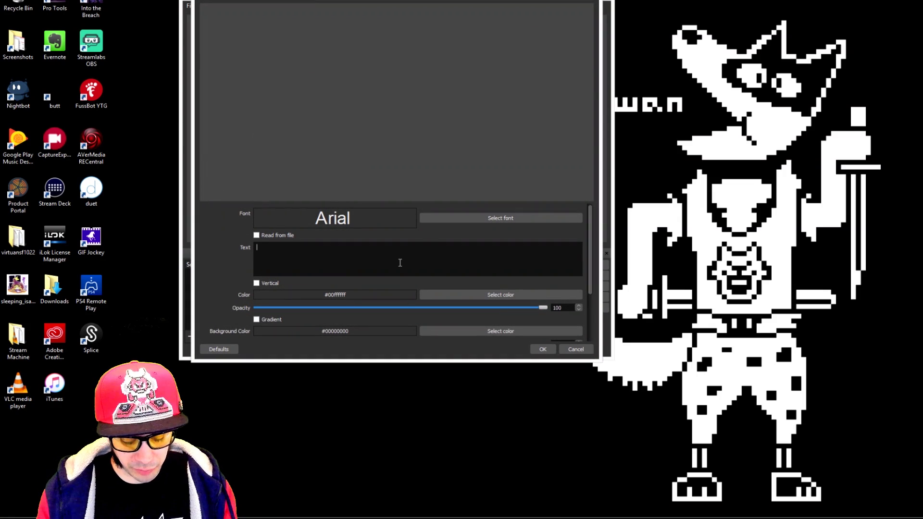
pyautogui.write('This is a bad font')
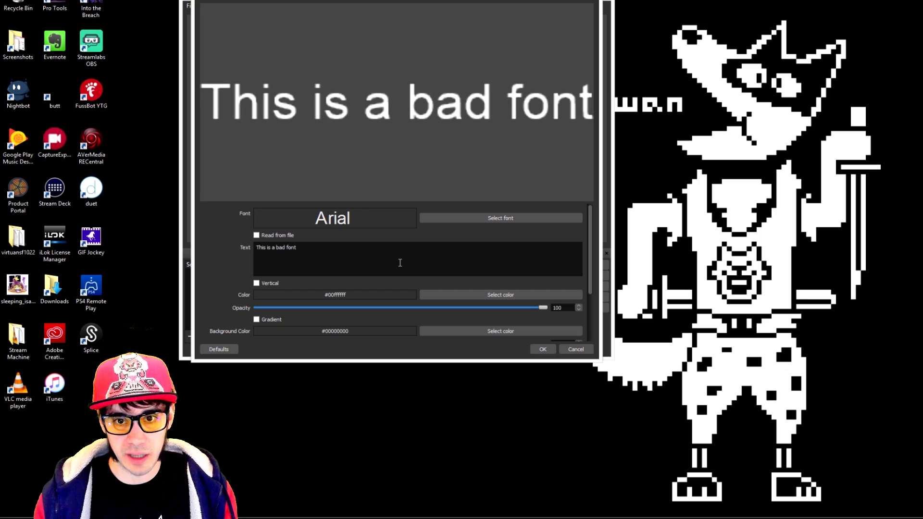
pyautogui.press('Return')
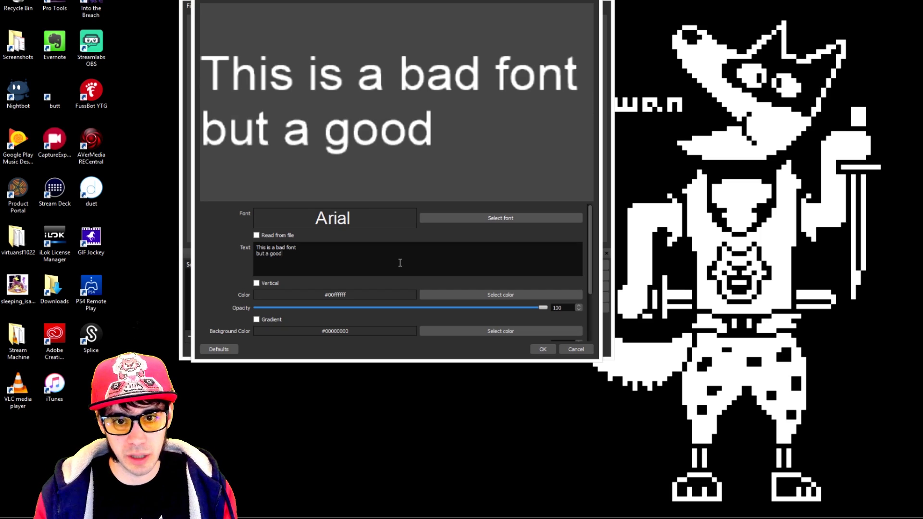
pyautogui.click(542, 349)
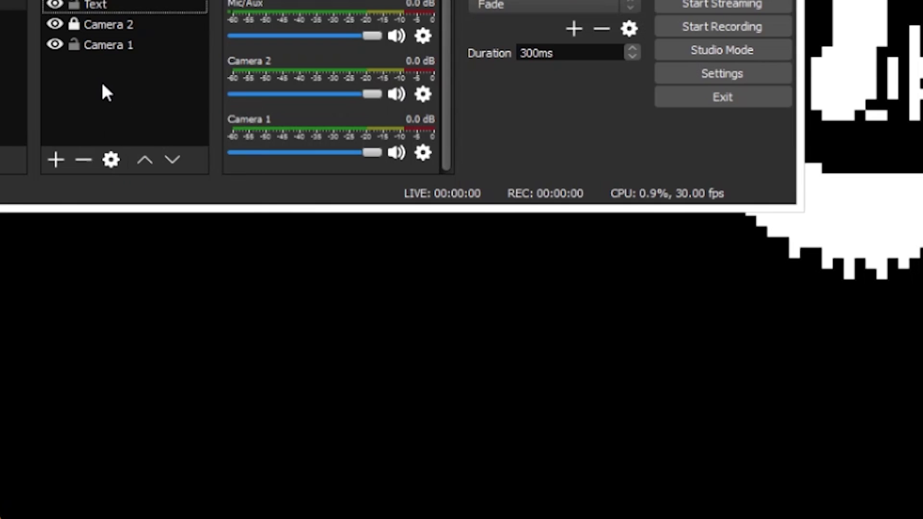
# Add a new Image source named 'GIFfy boi'.
pyautogui.rightClick(296, 303)
pyautogui.moveTo(299, 307)
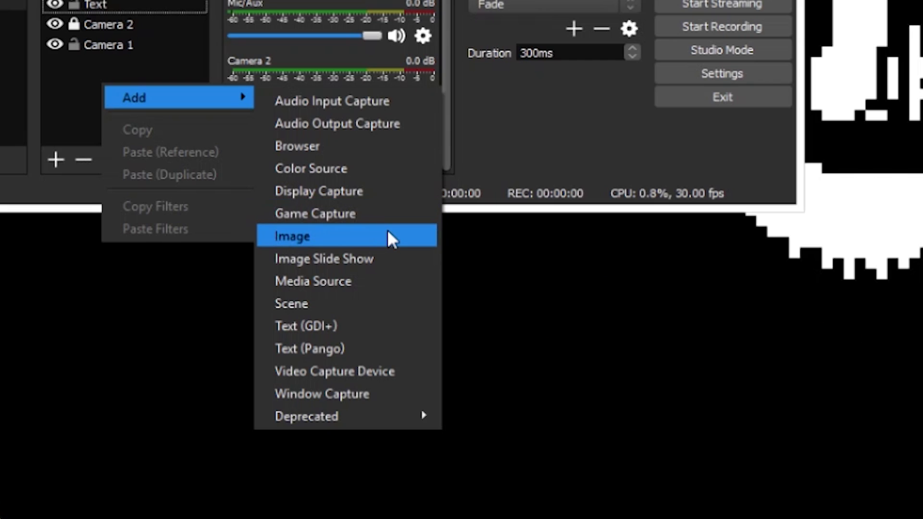
pyautogui.click(387, 236)
pyautogui.write('GIFfy boi')
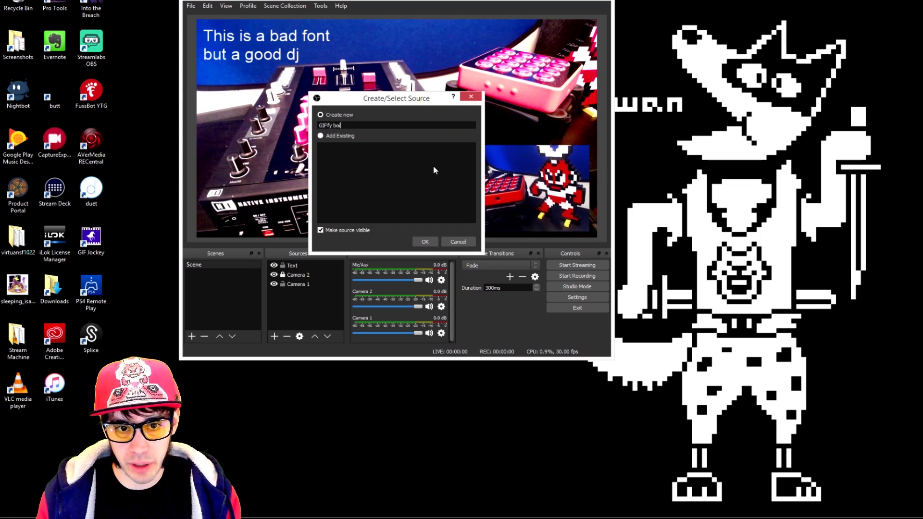
pyautogui.press('Return')
# Load DJTurtle.gif from D:\Dropbox\GIFs\character as the source's image.
pyautogui.click(570, 281)
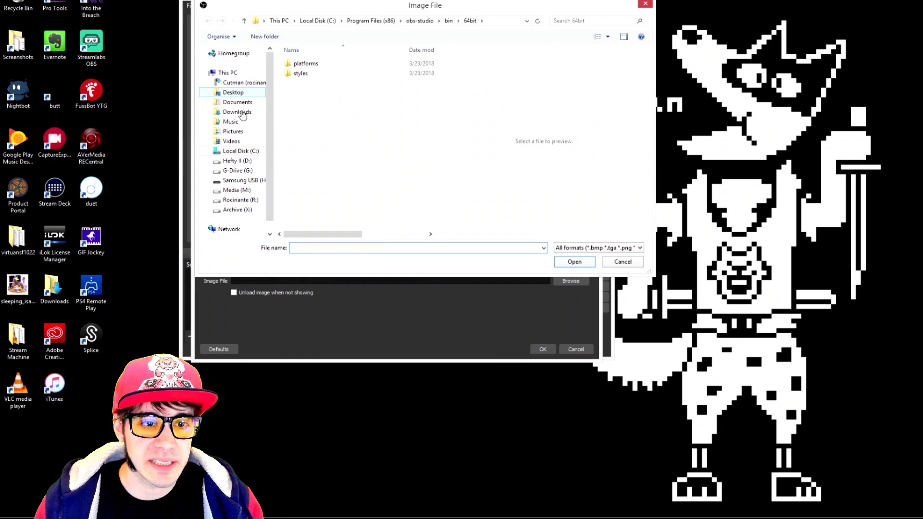
pyautogui.click(237, 161)
pyautogui.doubleClick(315, 84)
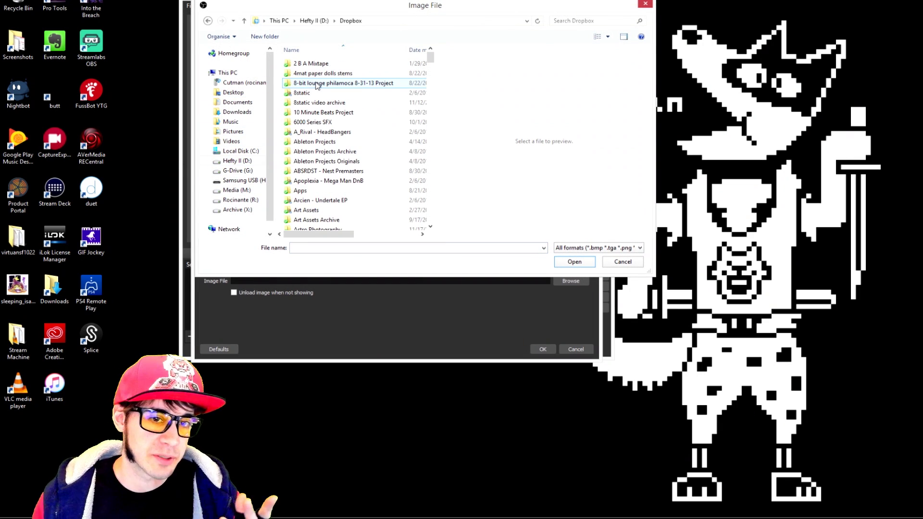
pyautogui.doubleClick(316, 84)
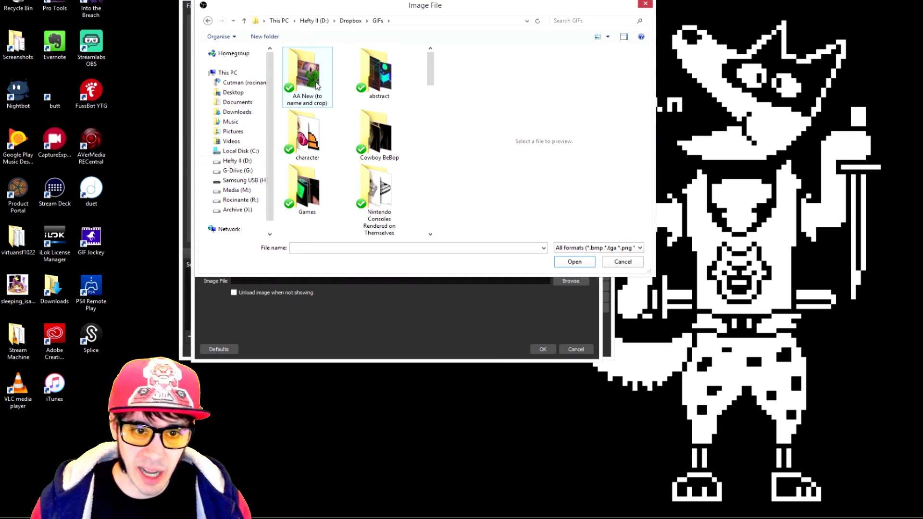
pyautogui.doubleClick(307, 137)
pyautogui.click(377, 96)
pyautogui.scroll(-5, 403, 154)
pyautogui.scroll(-3, 403, 154)
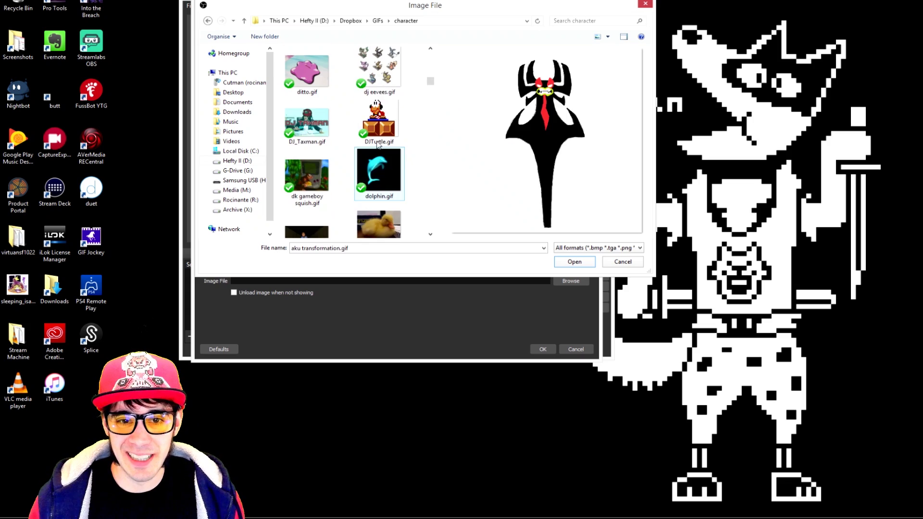
pyautogui.click(377, 113)
pyautogui.click(574, 261)
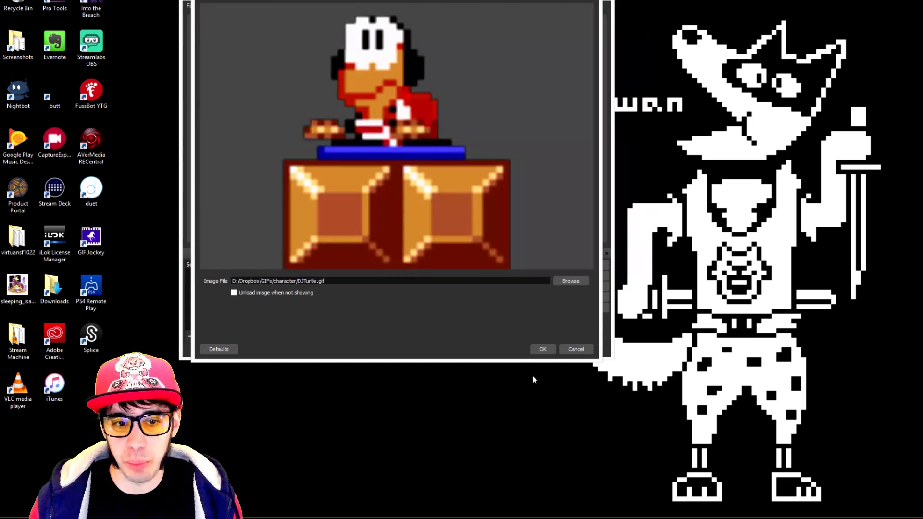
# Place the DJTurtle sprite at the scene's bottom-left corner and enlarge it.
pyautogui.click(542, 349)
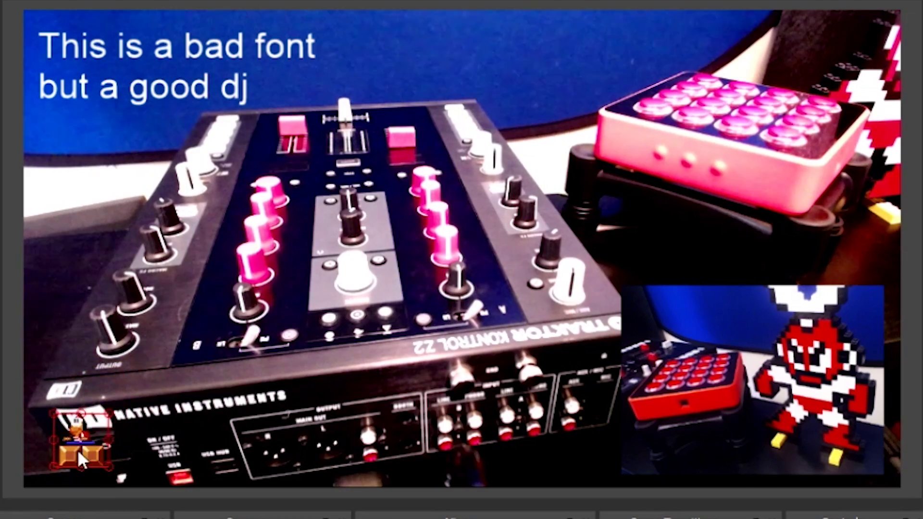
pyautogui.moveTo(77, 449); pyautogui.dragTo(64, 458)
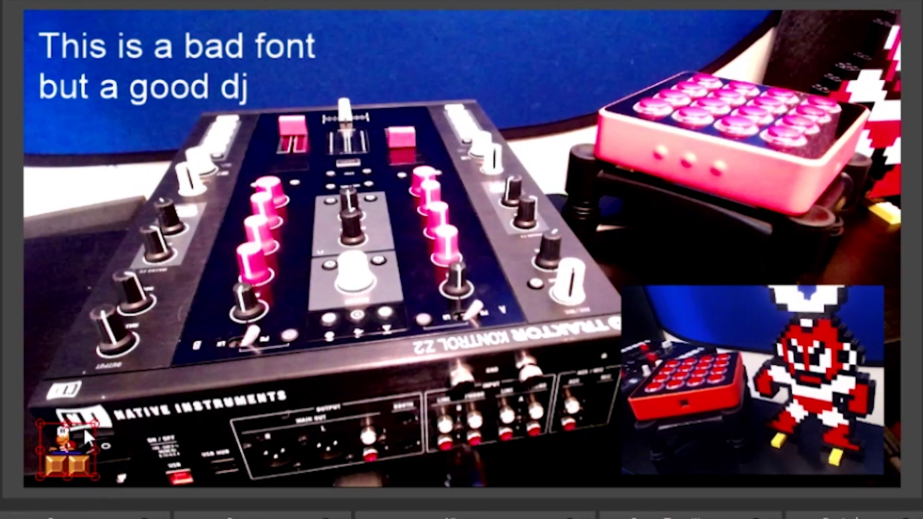
pyautogui.moveTo(96, 423); pyautogui.dragTo(193, 324)
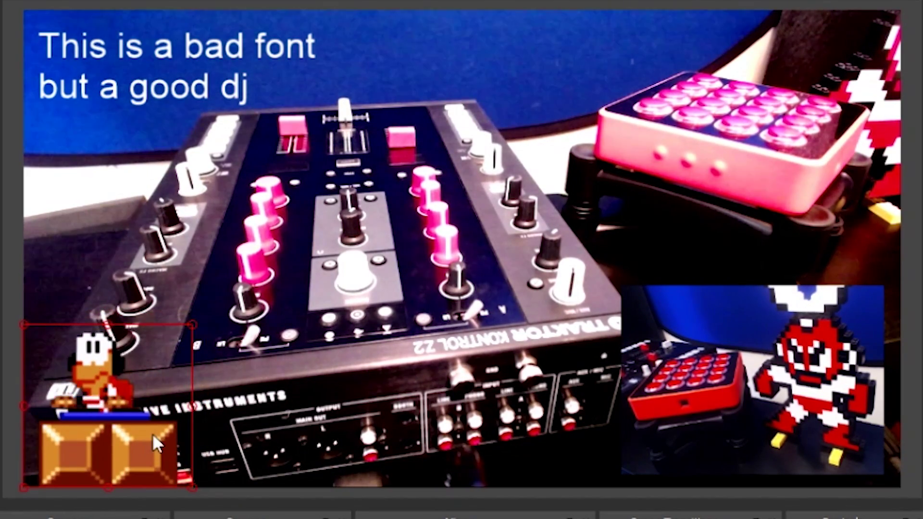
pyautogui.moveTo(152, 423); pyautogui.dragTo(155, 414)
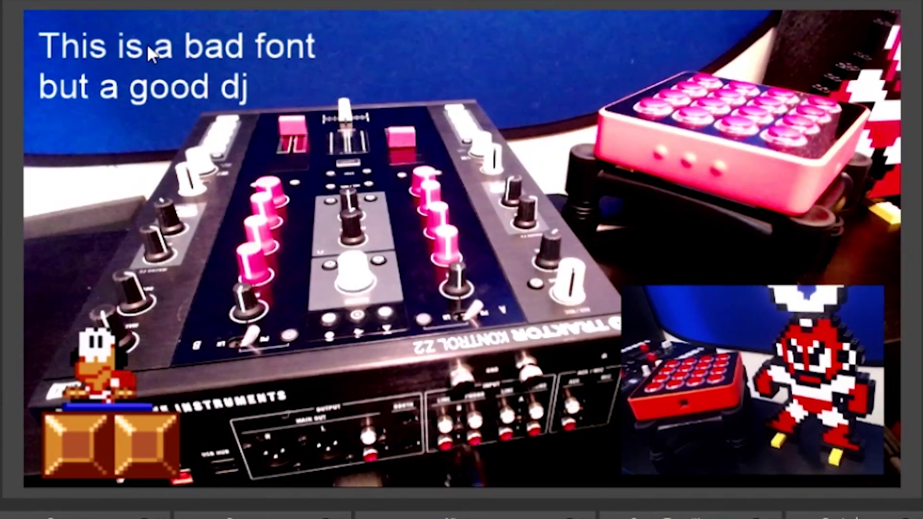
pyautogui.click(146, 44)
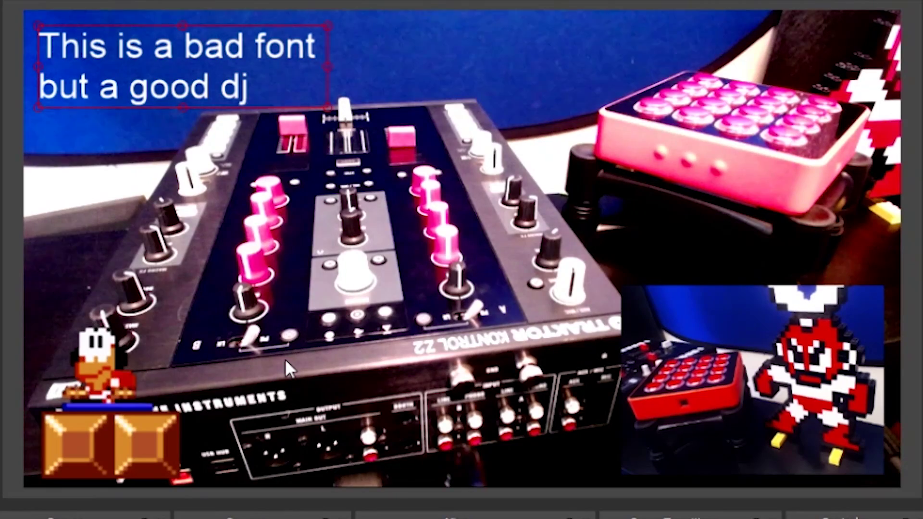
pyautogui.click(106, 384)
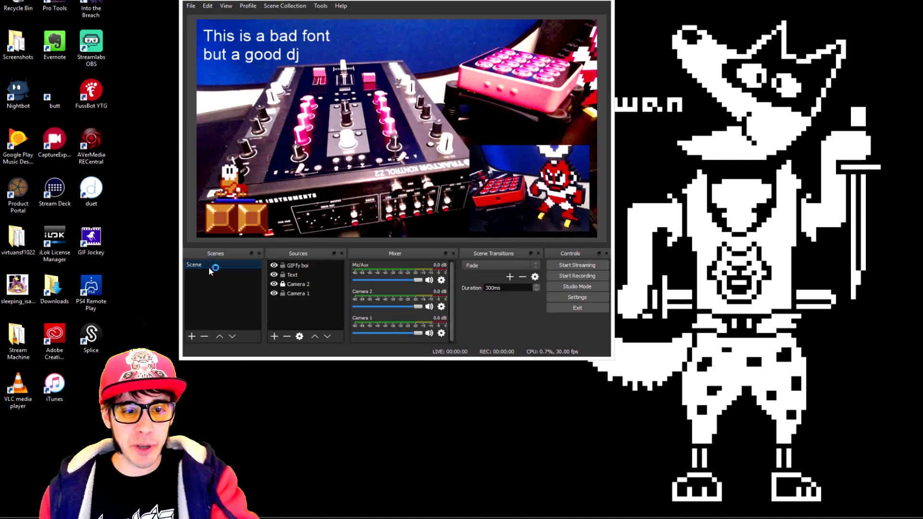
# Create a scene named 'Slate' and add an image source named 'Background'.
pyautogui.click(191, 335)
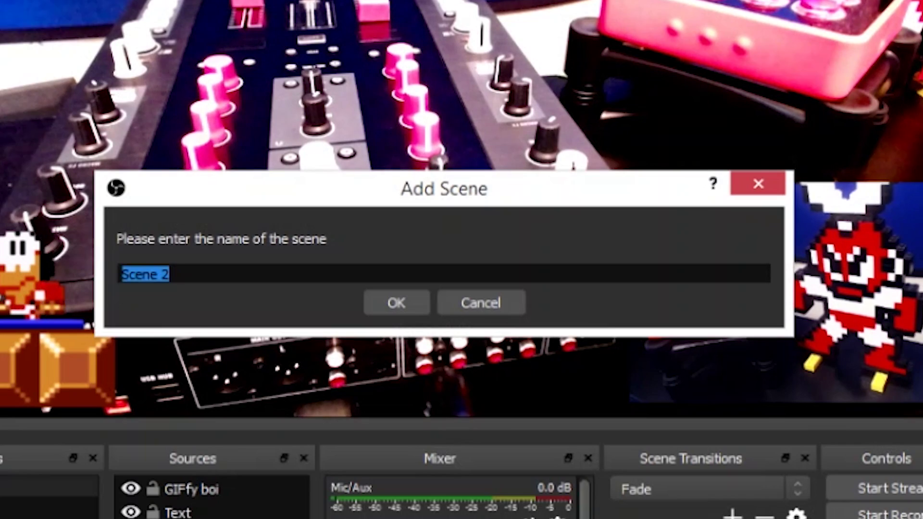
pyautogui.write('Slate')
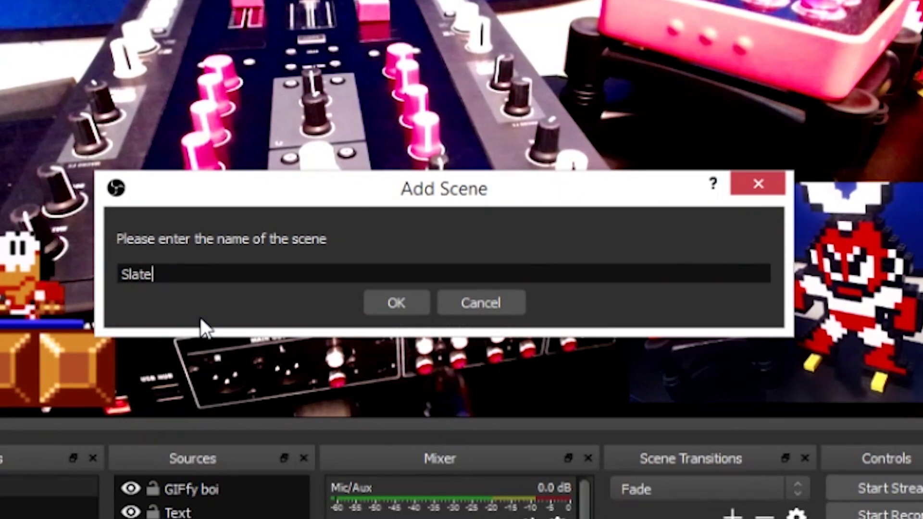
pyautogui.press('Return')
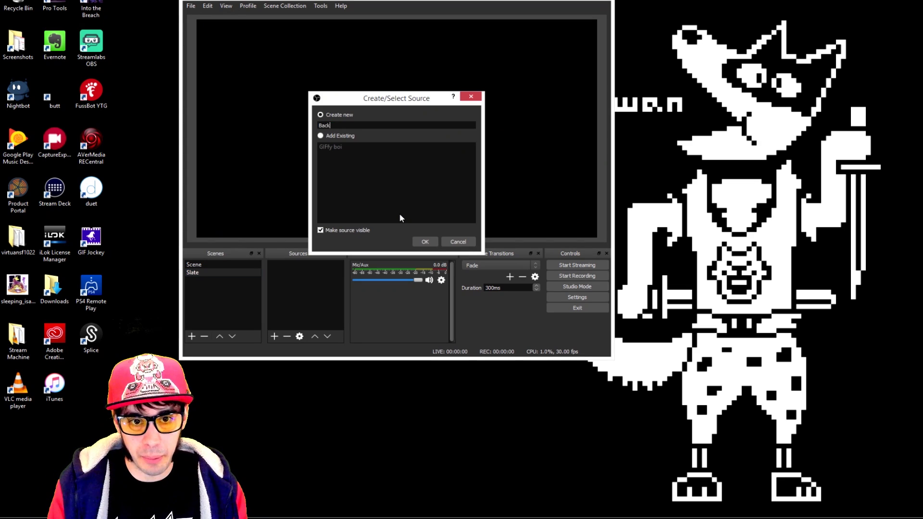
pyautogui.write('ground')
pyautogui.press('Return')
# Load giphy (10).gif from the GIFs\abstract folder into the Background source.
pyautogui.click(567, 282)
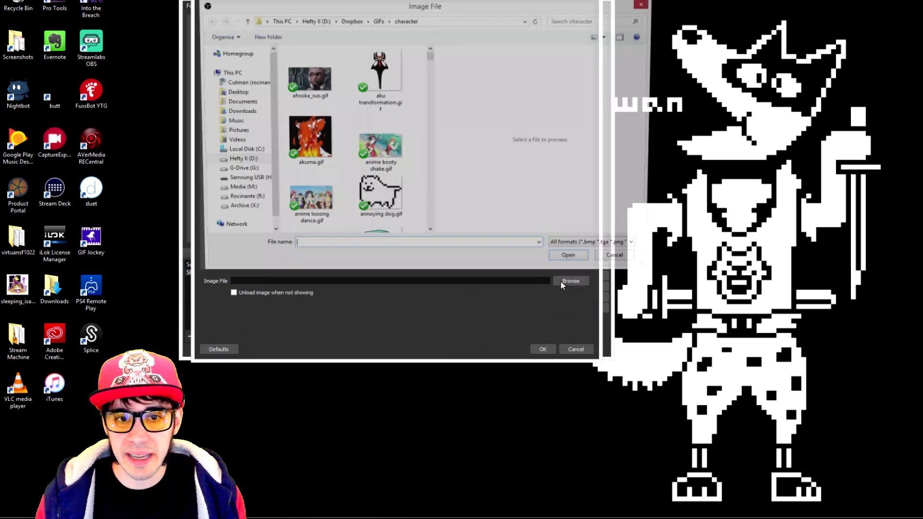
pyautogui.click(378, 21)
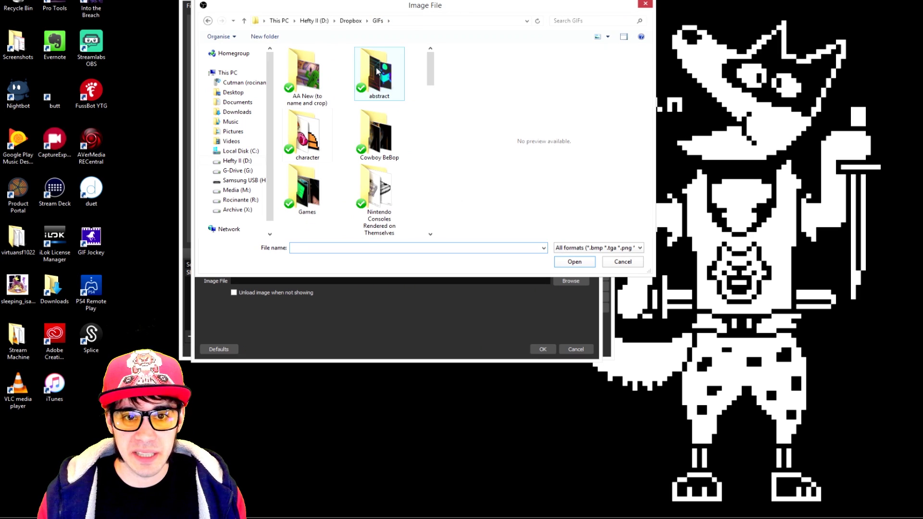
pyautogui.doubleClick(369, 87)
pyautogui.click(313, 74)
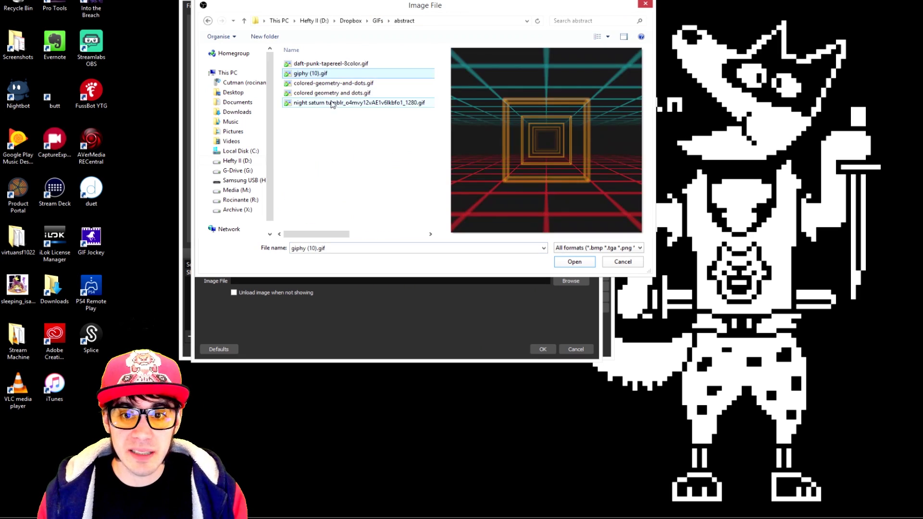
pyautogui.press('Down')
pyautogui.press('Down')
pyautogui.press('Down')
pyautogui.press('Up')
pyautogui.press('Up')
pyautogui.press('Up')
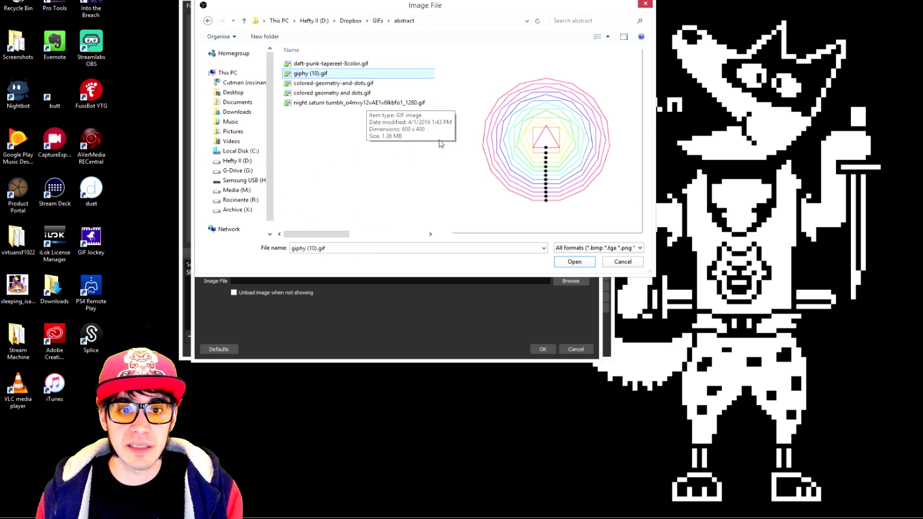
pyautogui.press('Up')
pyautogui.press('Down')
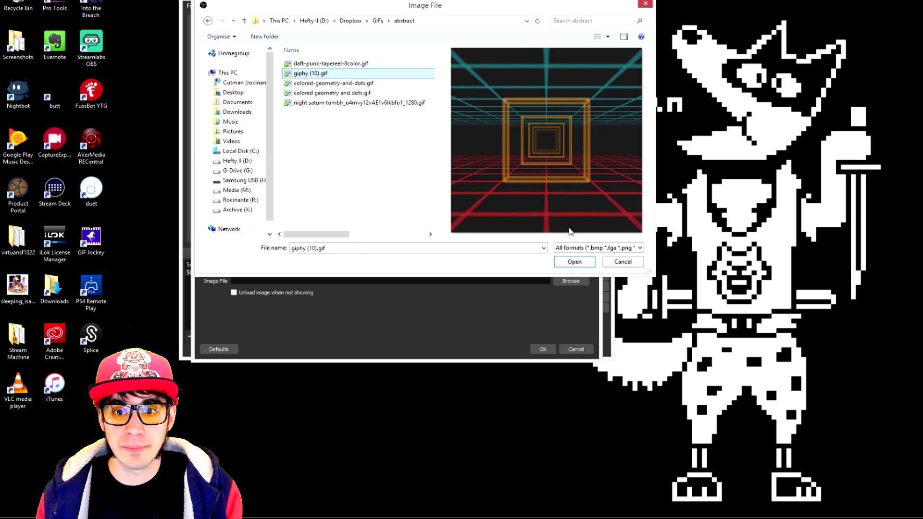
pyautogui.click(583, 263)
pyautogui.click(543, 347)
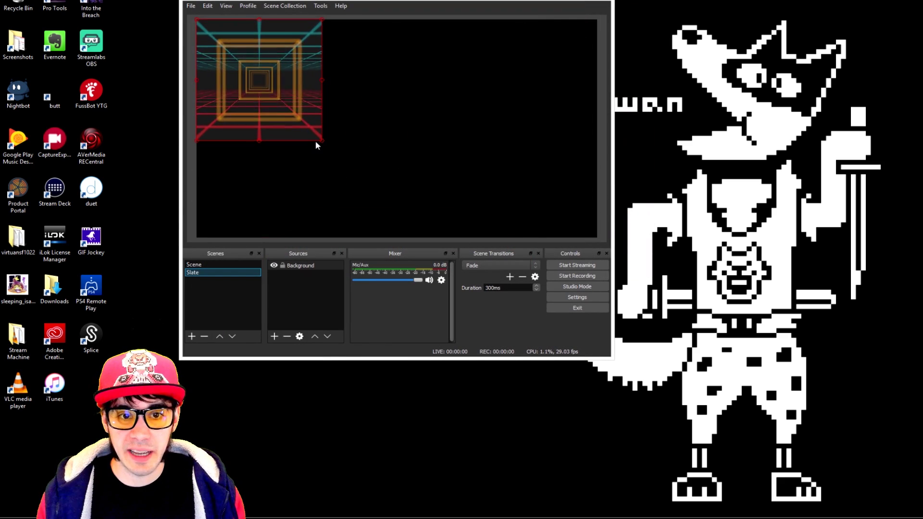
# Stretch the Background GIF to cover the whole canvas.
pyautogui.moveTo(319, 140); pyautogui.dragTo(597, 238)
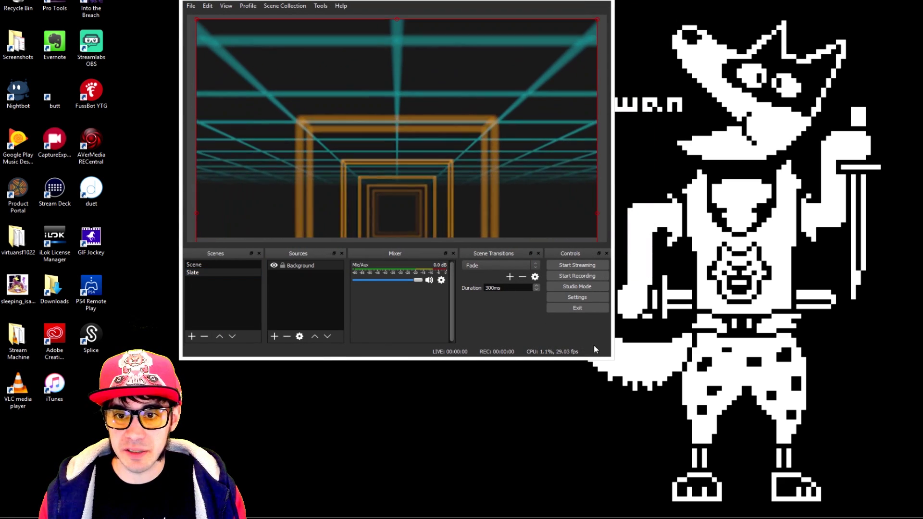
pyautogui.hotkey('ctrl', 's')
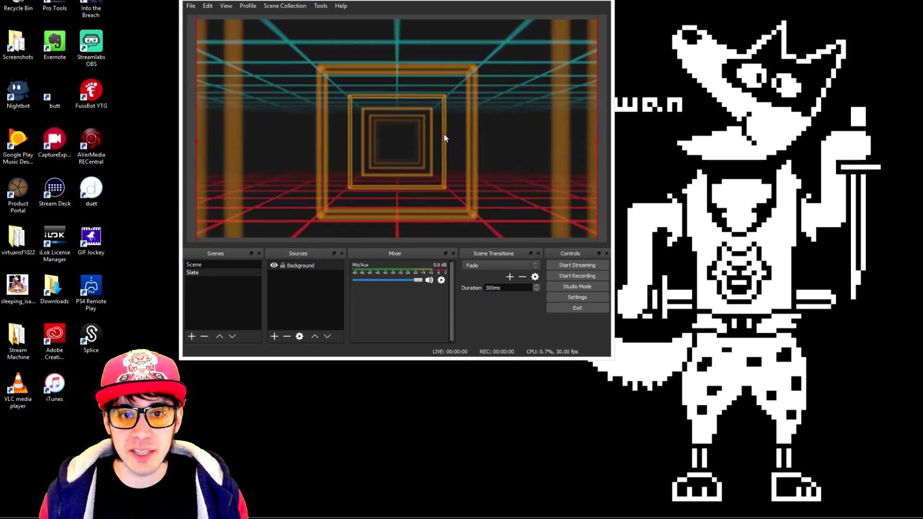
pyautogui.click(302, 265)
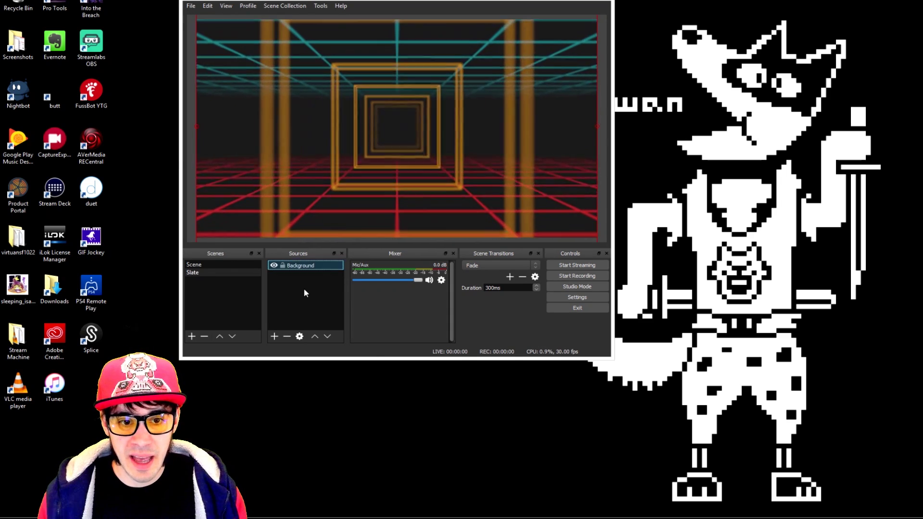
# Add a Text (Pango) source reading 'PANGO TEXT' / 'is just one of them!!!'.
pyautogui.rightClick(303, 292)
pyautogui.moveTo(329, 300)
pyautogui.click(429, 390)
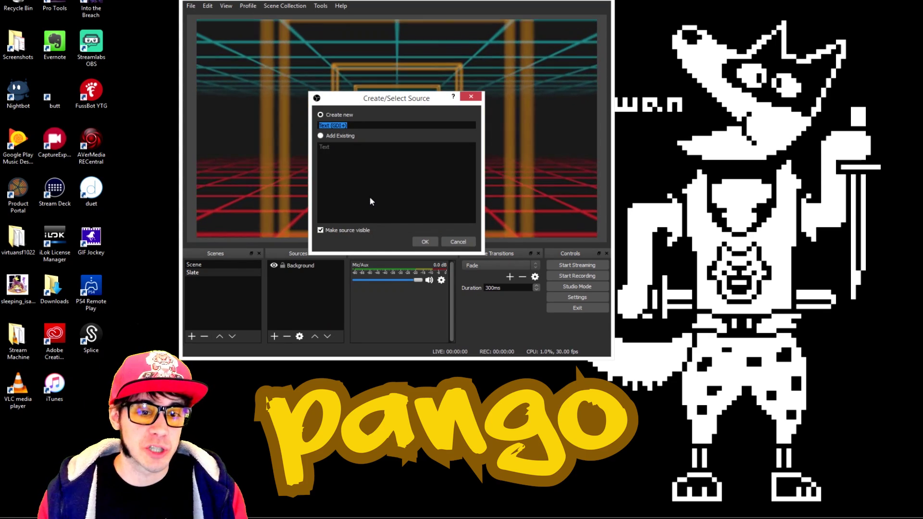
pyautogui.press('Escape')
pyautogui.rightClick(321, 293)
pyautogui.moveTo(332, 301)
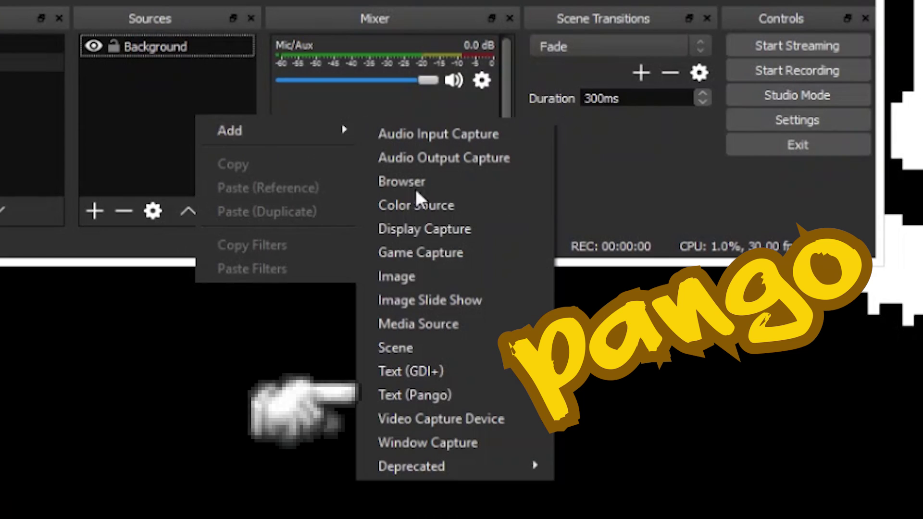
pyautogui.click(515, 392)
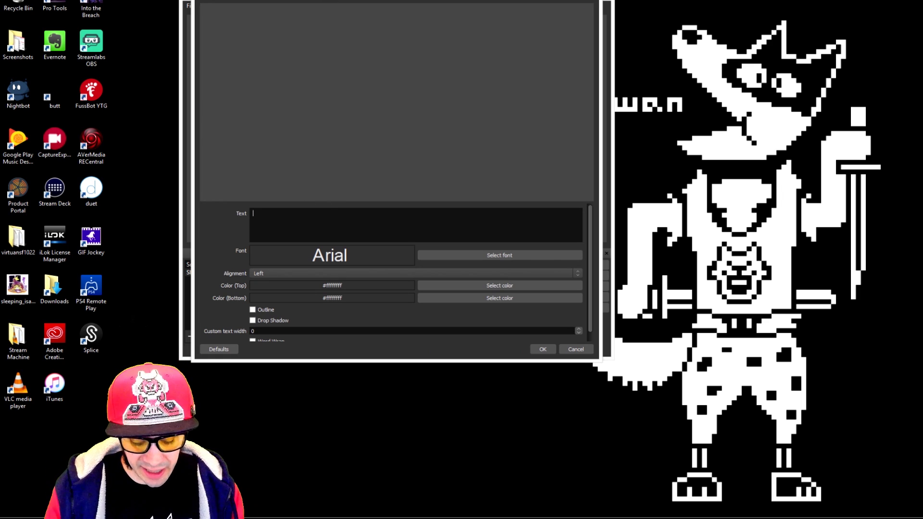
pyautogui.write('PANGO TEXT')
pyautogui.press('Return')
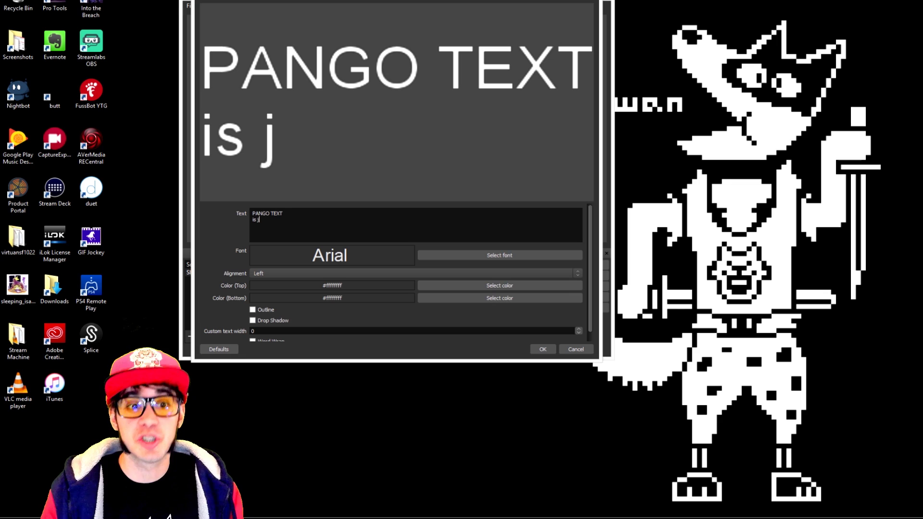
pyautogui.write('is just one of them!!!')
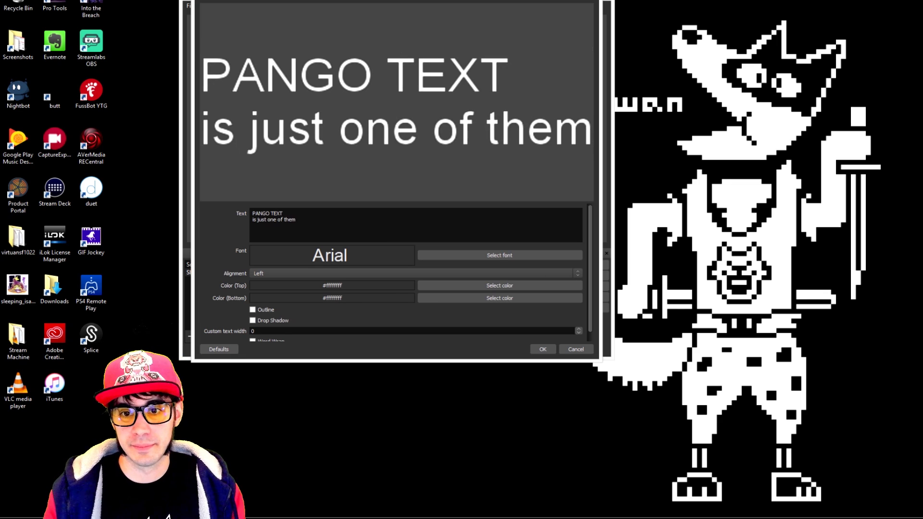
# Set the Pango text's font to Helvetica Inserat LT Std Roman with drop shadow and outline.
pyautogui.click(476, 257)
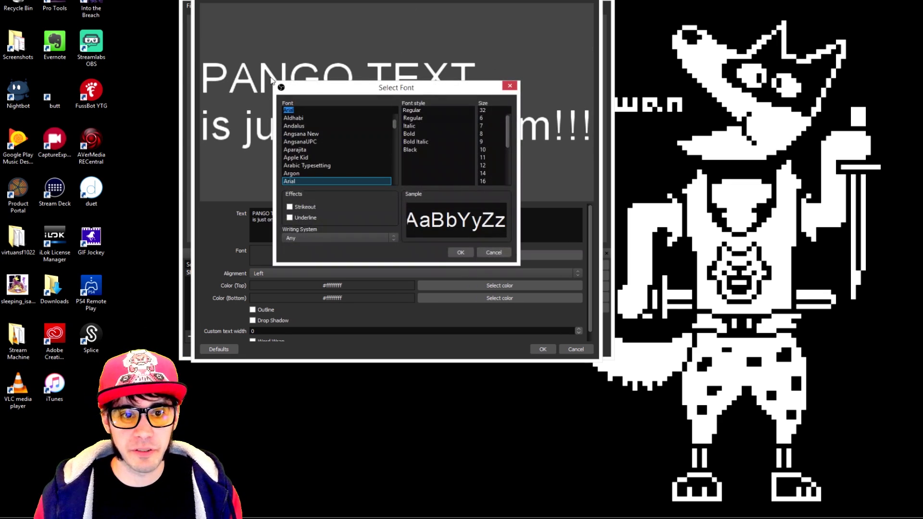
pyautogui.write('h')
pyautogui.click(461, 253)
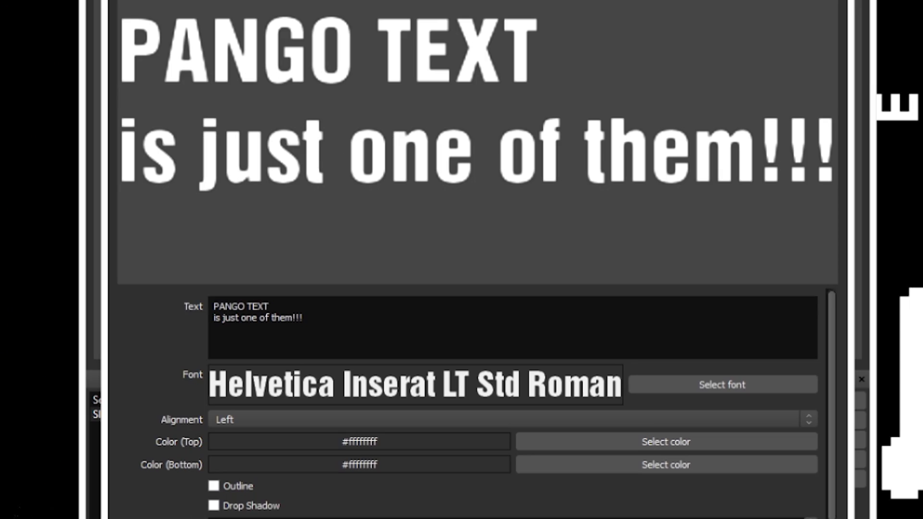
pyautogui.scroll(-1, 584, 335)
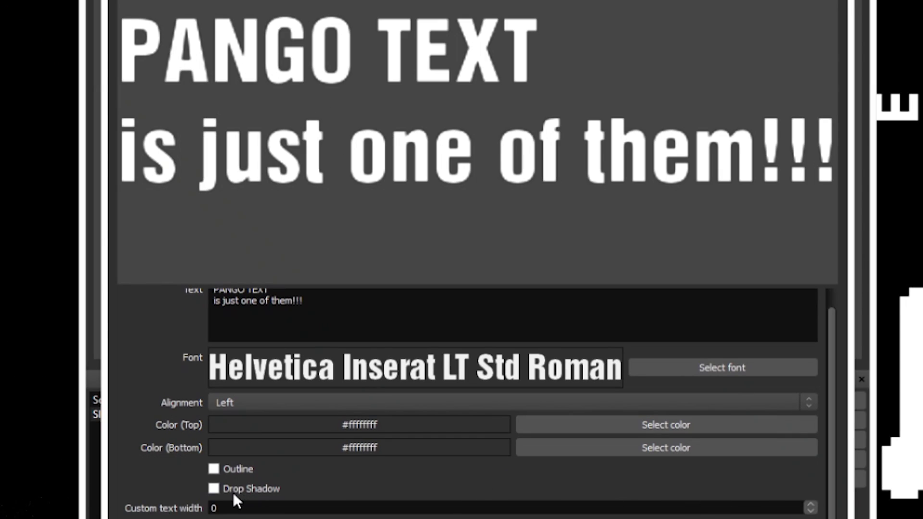
pyautogui.click(213, 489)
pyautogui.scroll(-1, 374, 393)
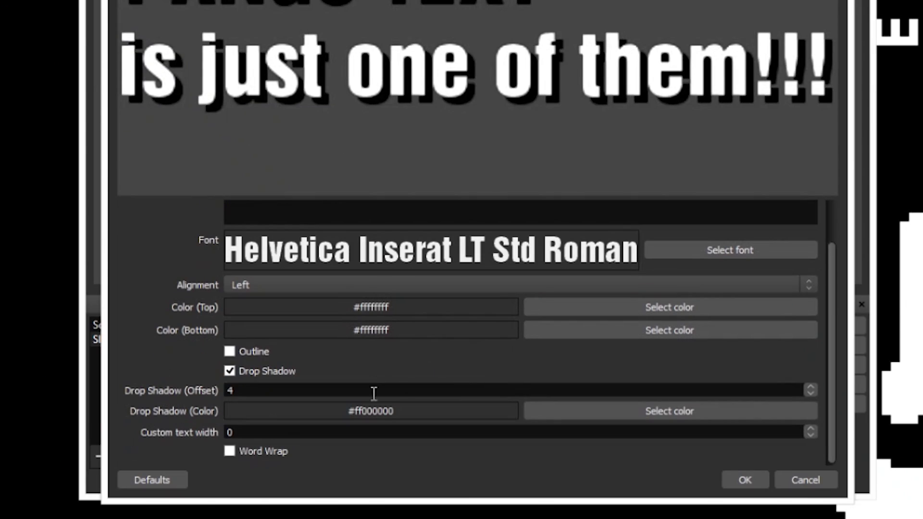
pyautogui.click(229, 351)
pyautogui.click(742, 481)
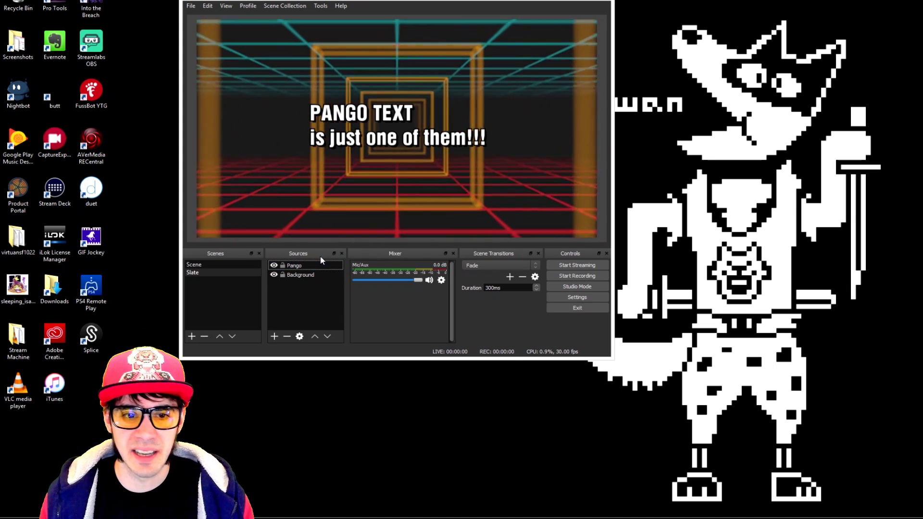
# Change the Pango text to 'WOW CUTMAN' over 'WHAT A GREAT TUTORIAL', center-aligned.
pyautogui.click(317, 265)
pyautogui.click(303, 339)
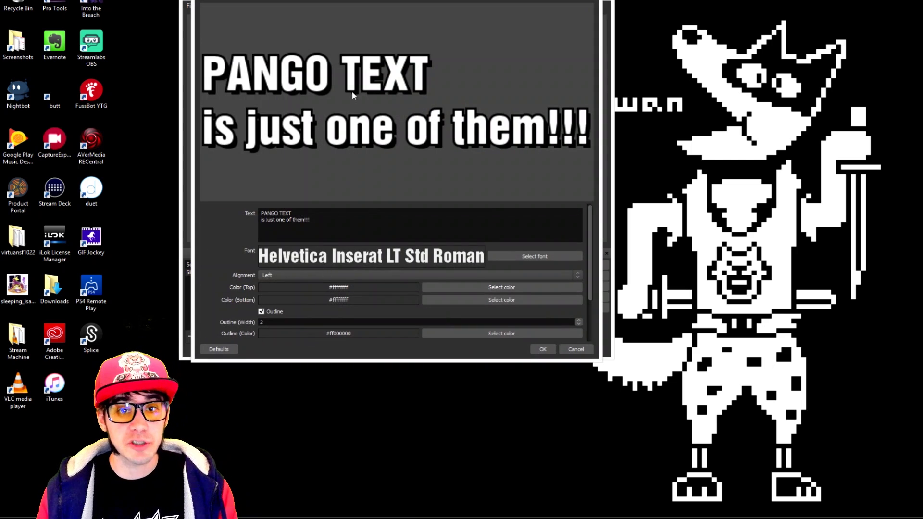
pyautogui.click(357, 232)
pyautogui.write('WOW CUTMAN')
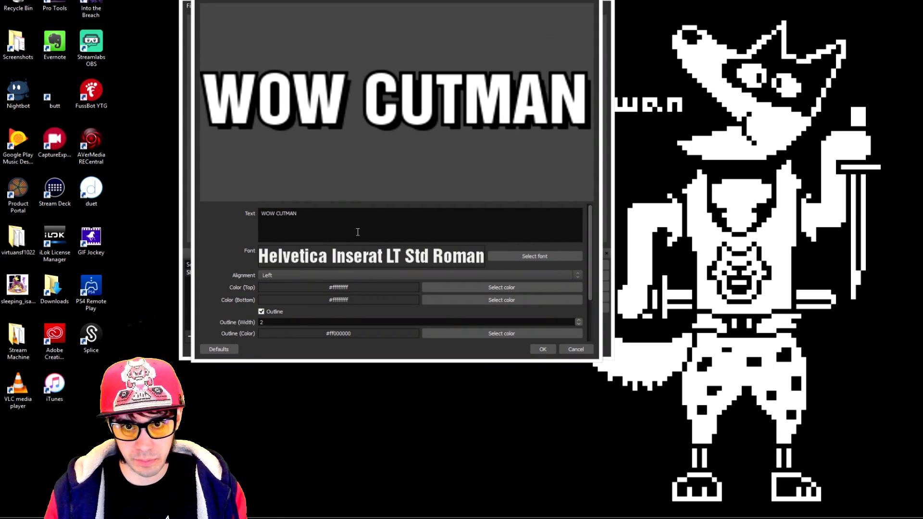
pyautogui.press('Return')
pyautogui.write('WHA')
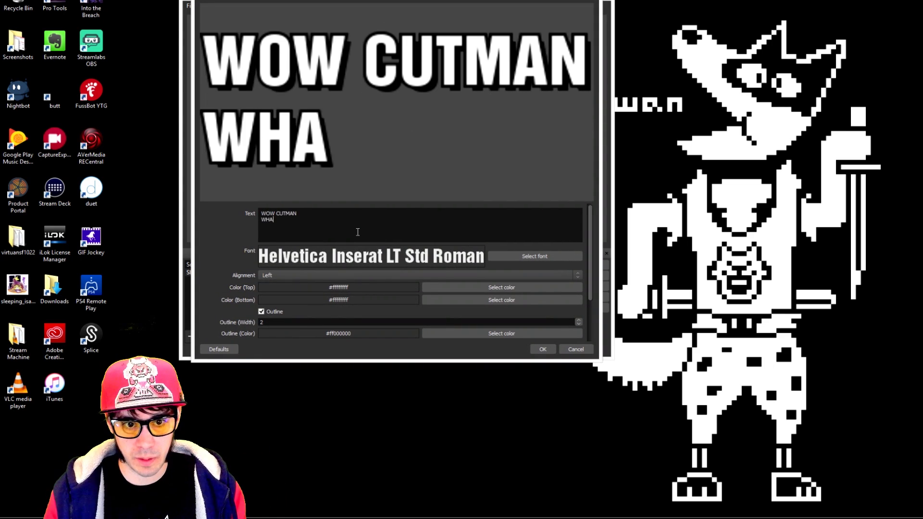
pyautogui.write('T A GREAT TUTORIAL')
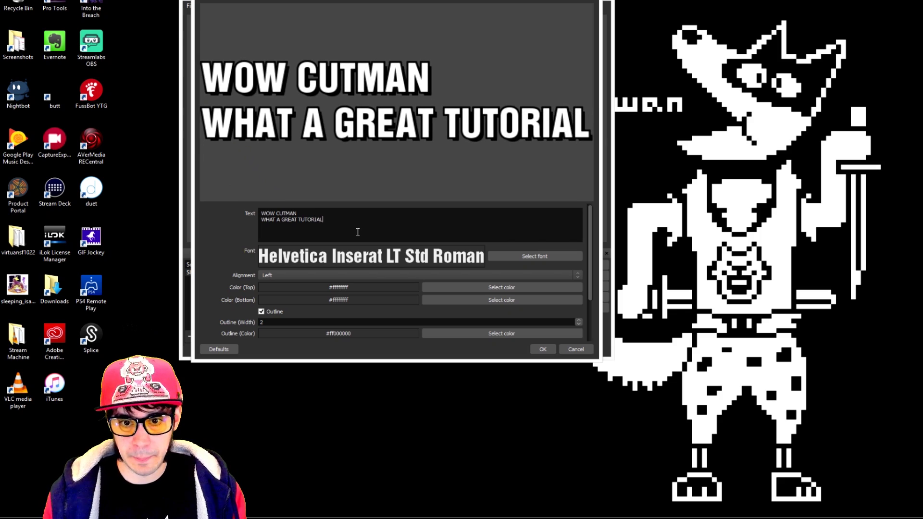
pyautogui.click(426, 276)
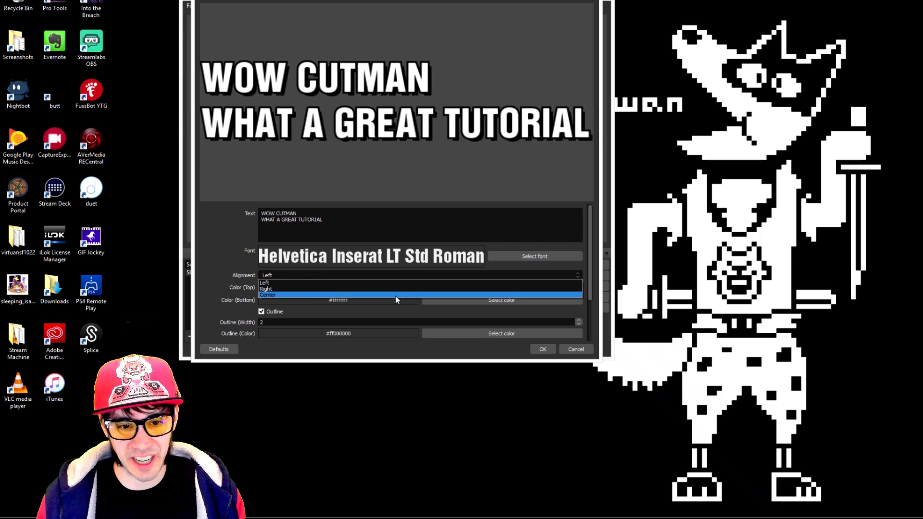
pyautogui.click(395, 296)
pyautogui.click(543, 349)
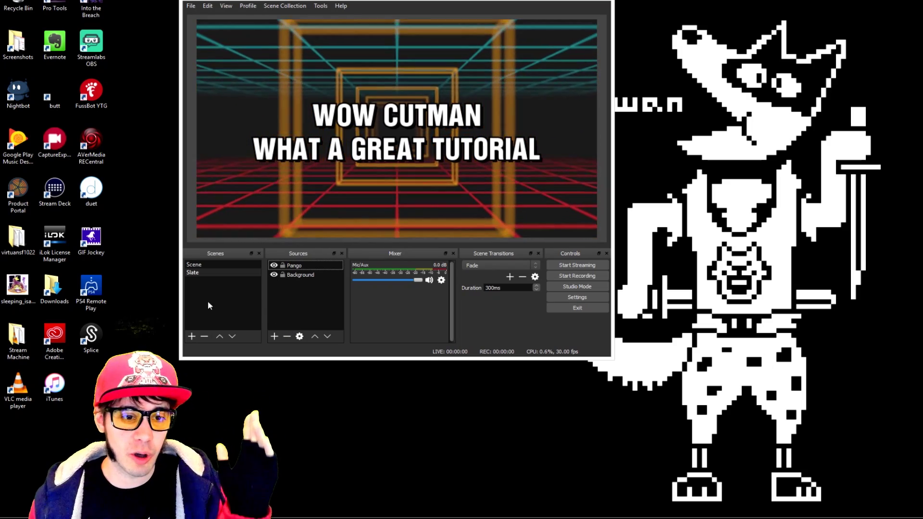
# Preview the DJ scene, then return to Slate, whose outlined text shows the channel handle.
pyautogui.click(210, 264)
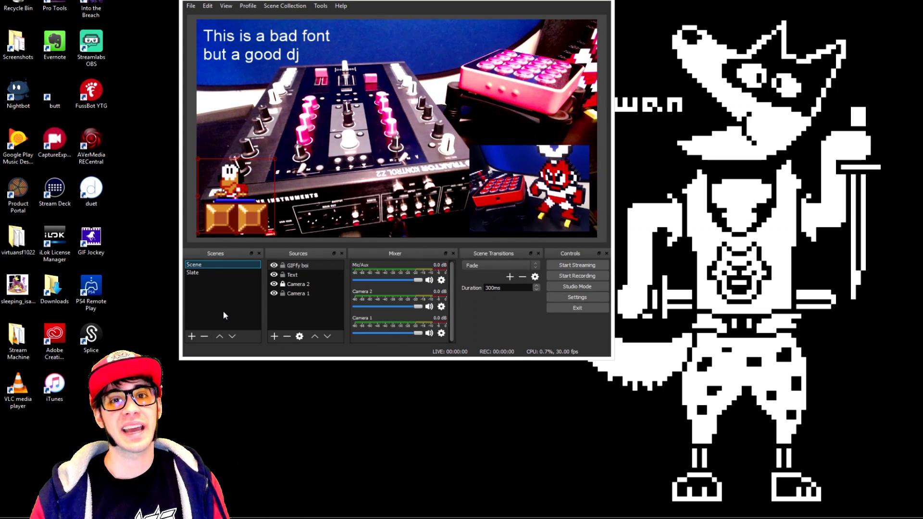
pyautogui.click(218, 272)
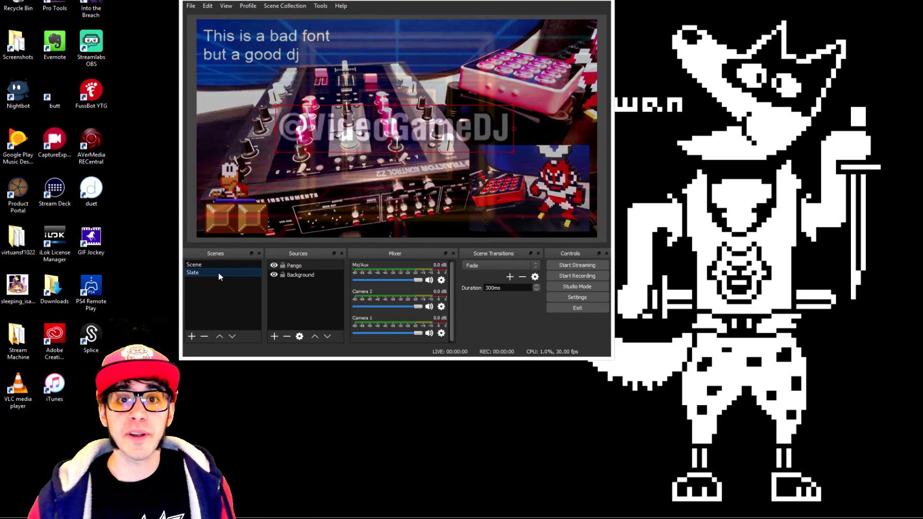